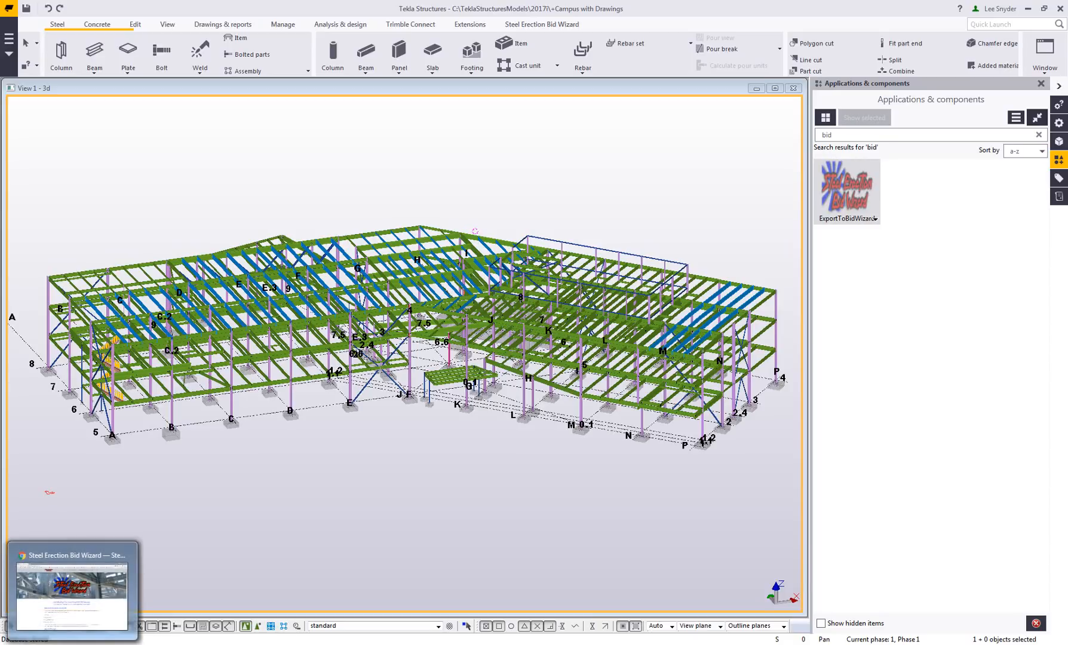
- Switch to the browser to view the Steel Erection Bid Wizard web page, then return to the Tekla Structures model
{"action": "left_click", "coordinate": [73, 644]}
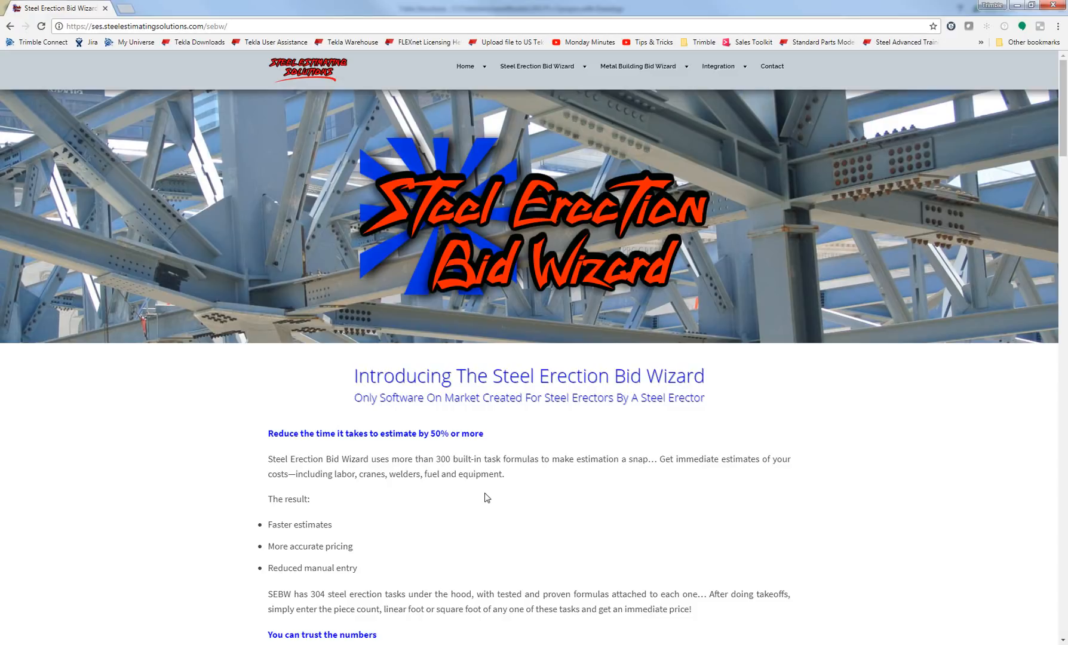
{"action": "left_click", "coordinate": [1017, 4]}
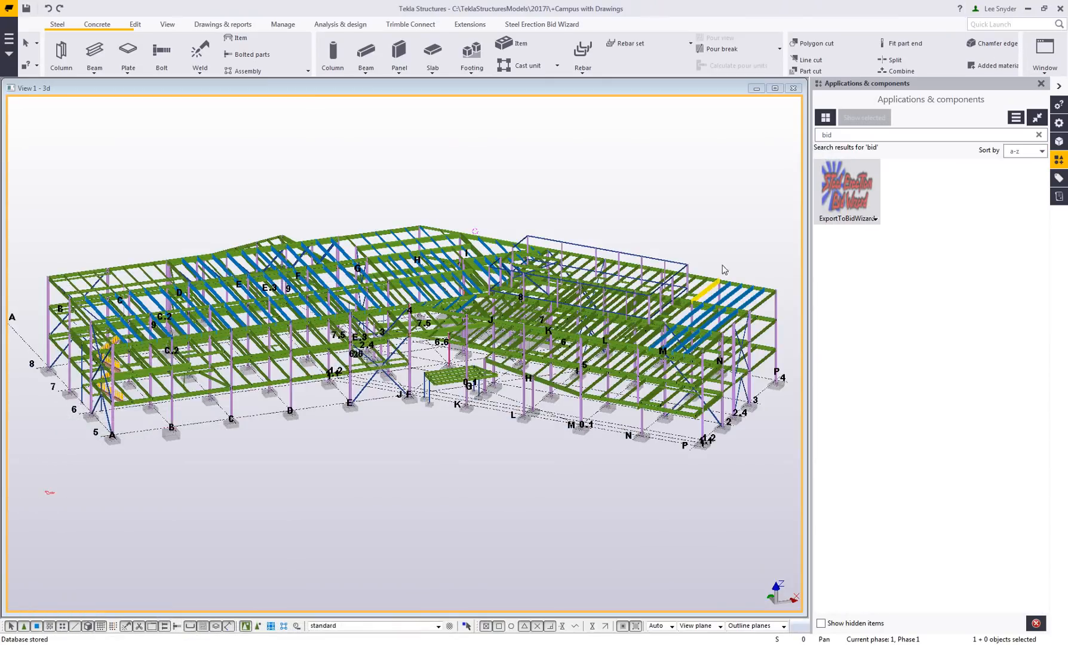
- Launch the ExportToBidWizard application and enlarge its window to show the full list of auto tag settings
{"action": "double_click", "coordinate": [831, 207]}
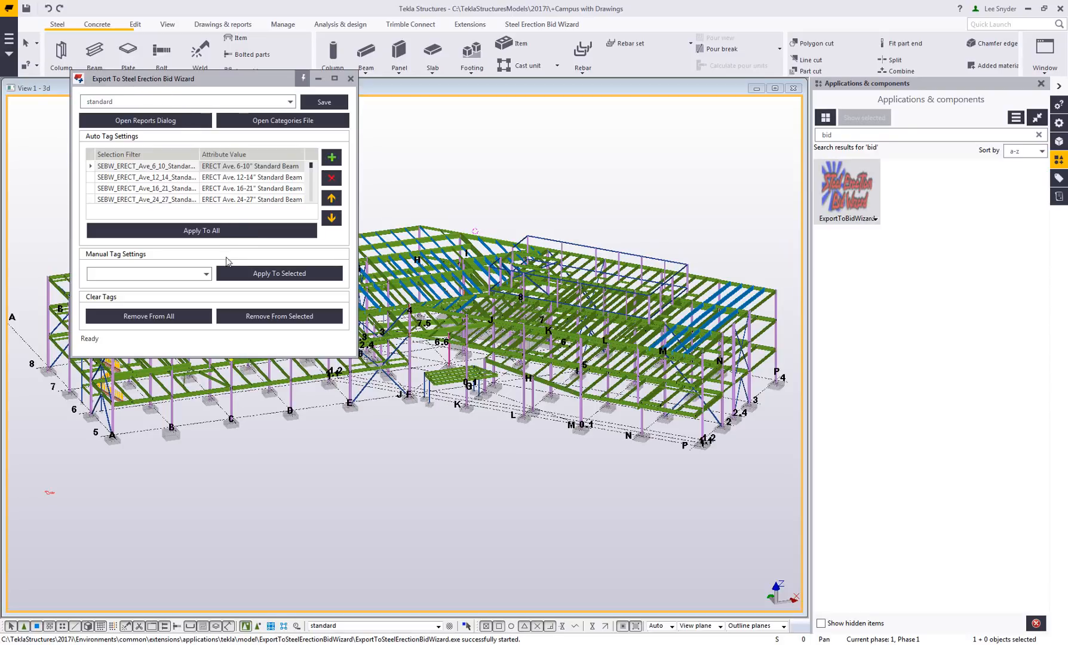
{"action": "left_click_drag", "start_coordinate": [254, 357], "coordinate": [245, 551]}
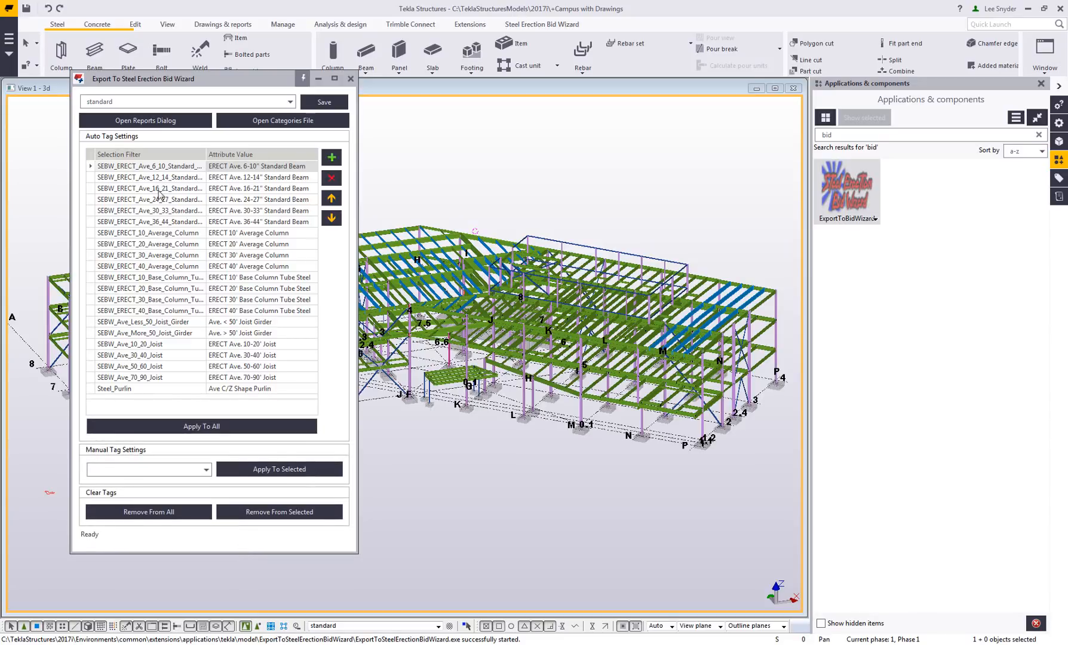
{"action": "left_click_drag", "start_coordinate": [159, 173], "coordinate": [160, 170]}
- Examine the saved SEBW and Steel filters in the Object Group - Selection Filter dialog, then close it
{"action": "left_click", "coordinate": [450, 626]}
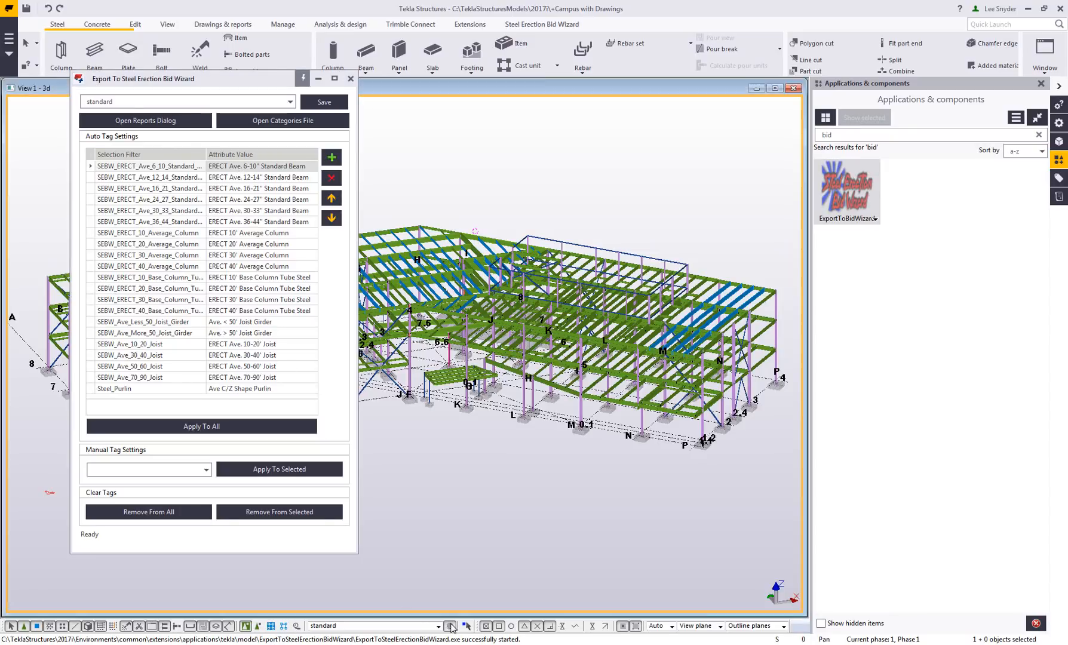
{"action": "left_click_drag", "start_coordinate": [627, 88], "coordinate": [544, 106]}
{"action": "left_click", "coordinate": [657, 128]}
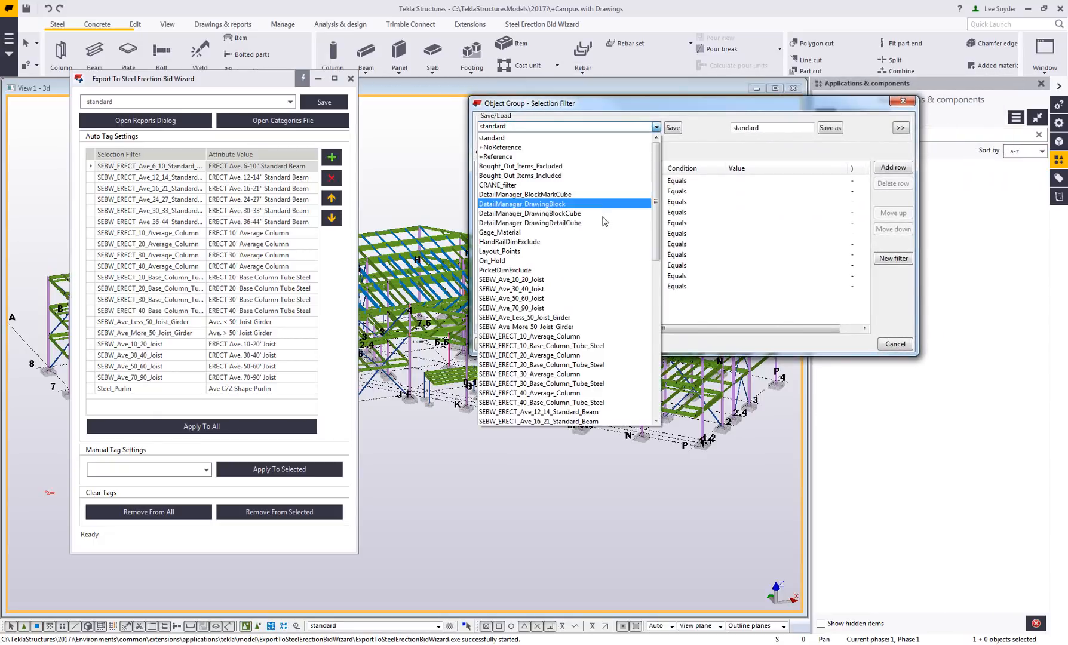
{"action": "scroll", "coordinate": [605, 221], "scroll_direction": "down", "scroll_amount": 1}
{"action": "scroll", "coordinate": [606, 221], "scroll_direction": "up", "scroll_amount": 1}
{"action": "scroll", "coordinate": [605, 222], "scroll_direction": "down", "scroll_amount": 10}
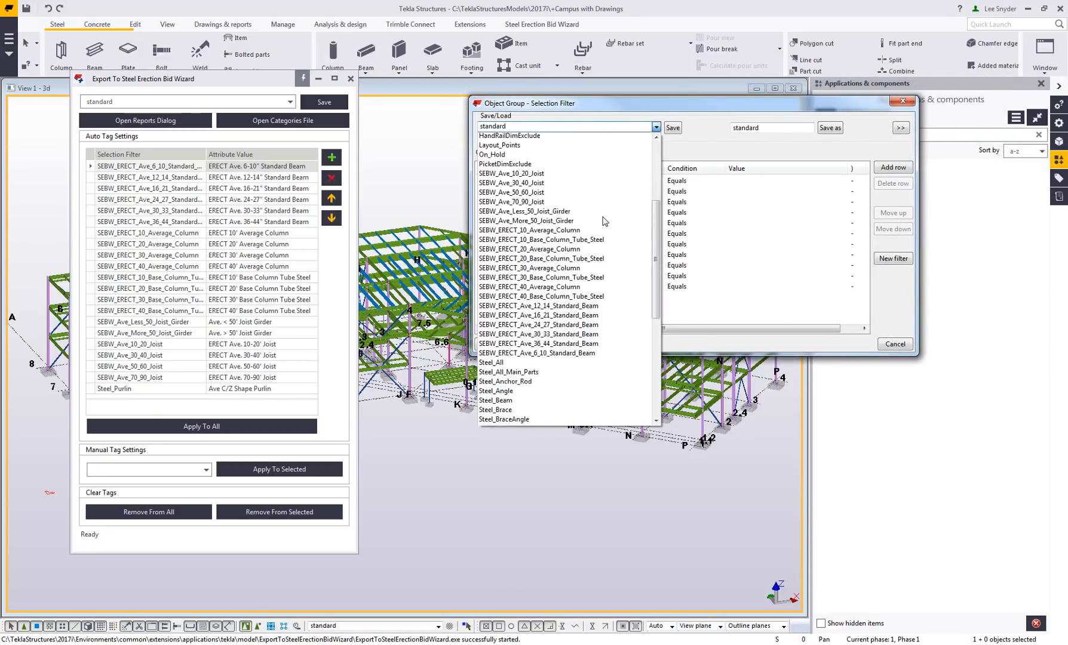
{"action": "scroll", "coordinate": [606, 221], "scroll_direction": "down", "scroll_amount": 3}
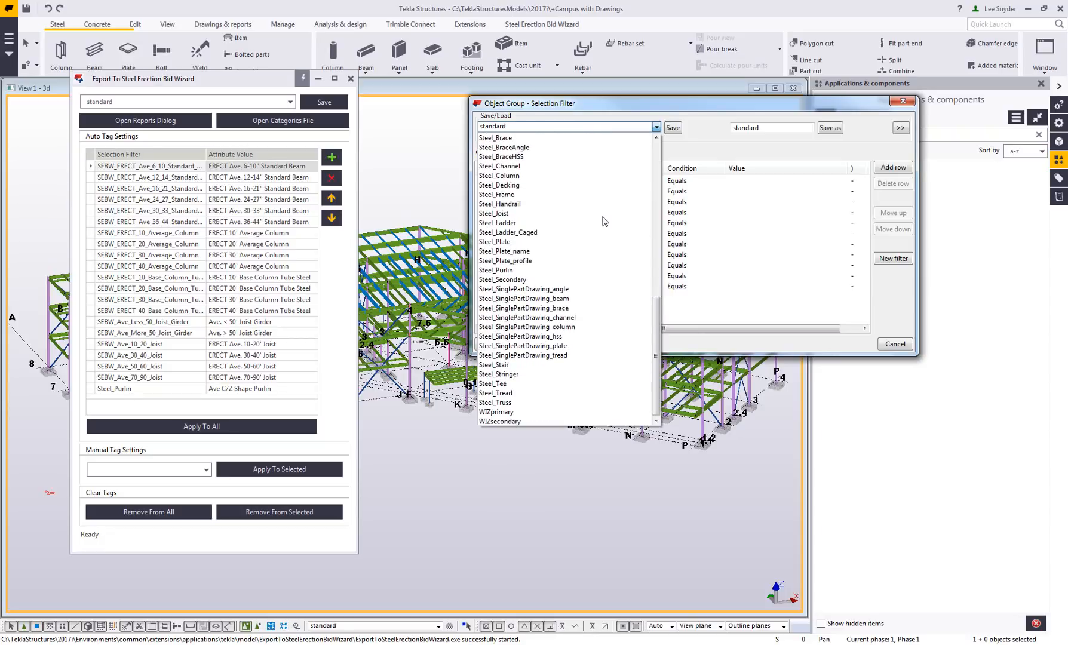
{"action": "scroll", "coordinate": [605, 221], "scroll_direction": "up", "scroll_amount": 6}
{"action": "scroll", "coordinate": [605, 221], "scroll_direction": "up", "scroll_amount": 4}
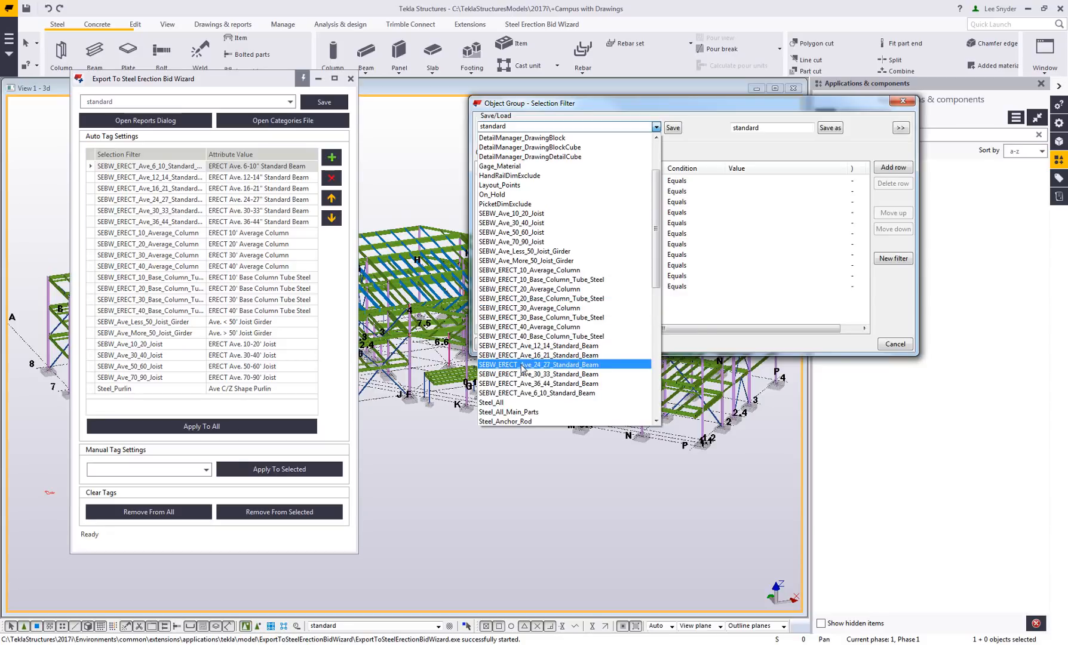
{"action": "scroll", "coordinate": [523, 367], "scroll_direction": "down", "scroll_amount": 2}
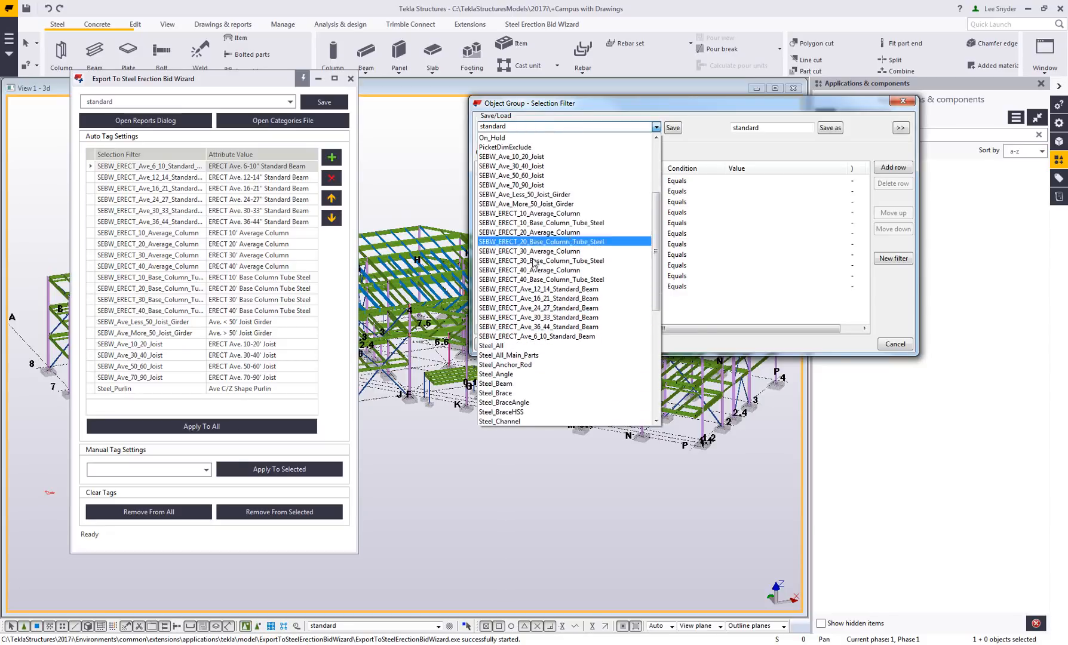
{"action": "scroll", "coordinate": [541, 339], "scroll_direction": "down", "scroll_amount": 2}
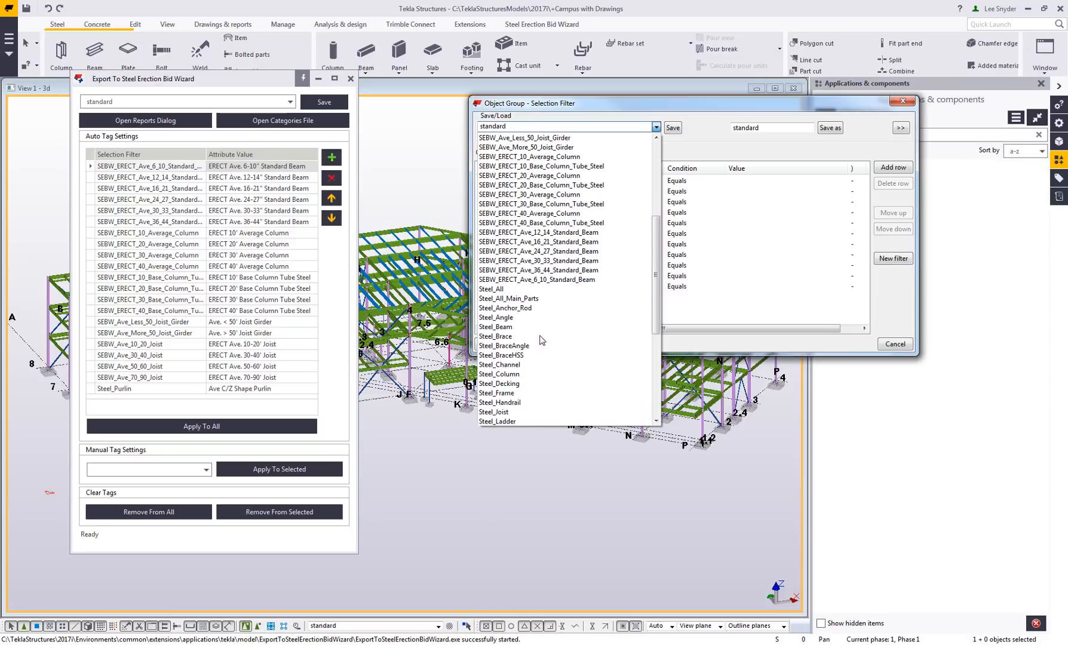
{"action": "left_click", "coordinate": [903, 111]}
{"action": "left_click", "coordinate": [903, 101]}
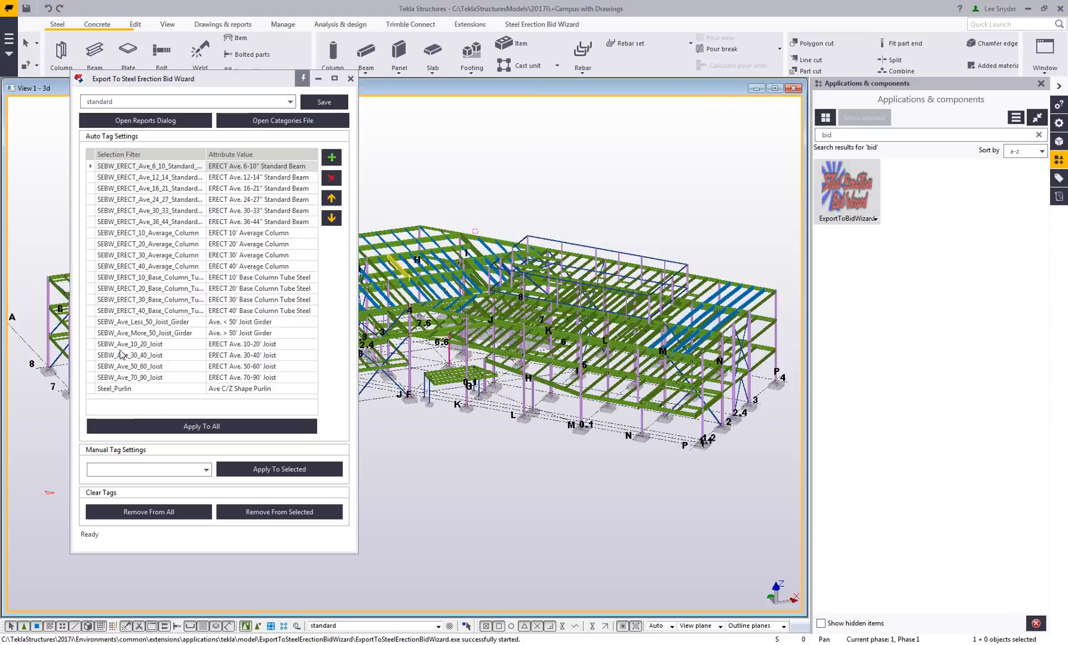
- Add an empty row to the auto tag settings and browse the selection filters available for it
{"action": "left_click", "coordinate": [331, 158]}
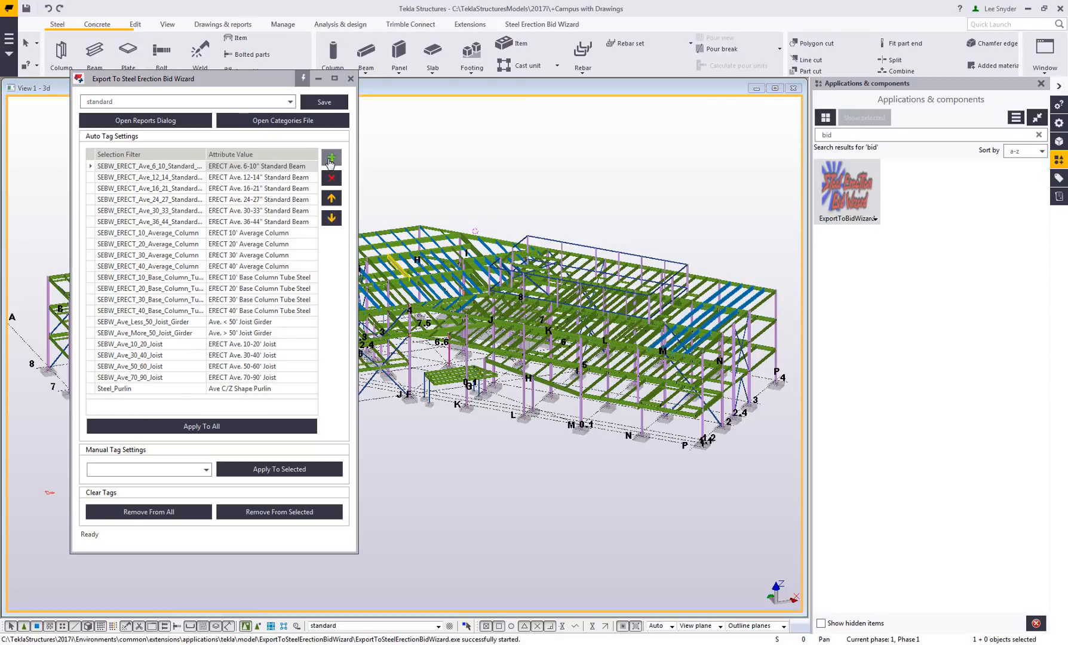
{"action": "left_click_drag", "start_coordinate": [311, 301], "coordinate": [308, 332]}
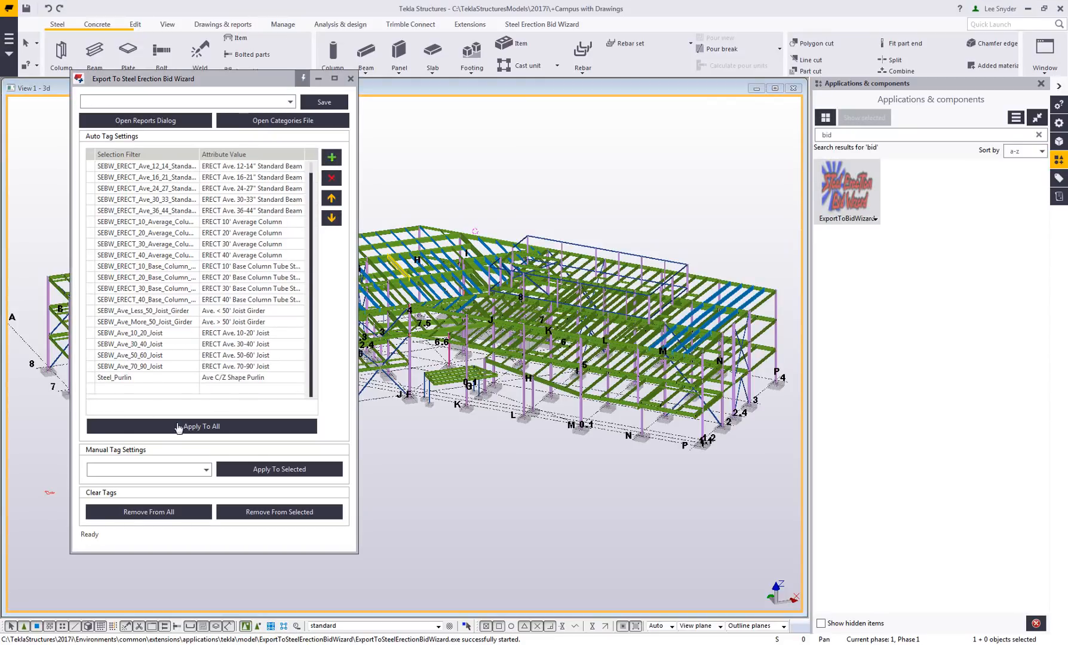
{"action": "left_click", "coordinate": [166, 390]}
{"action": "left_click", "coordinate": [166, 393]}
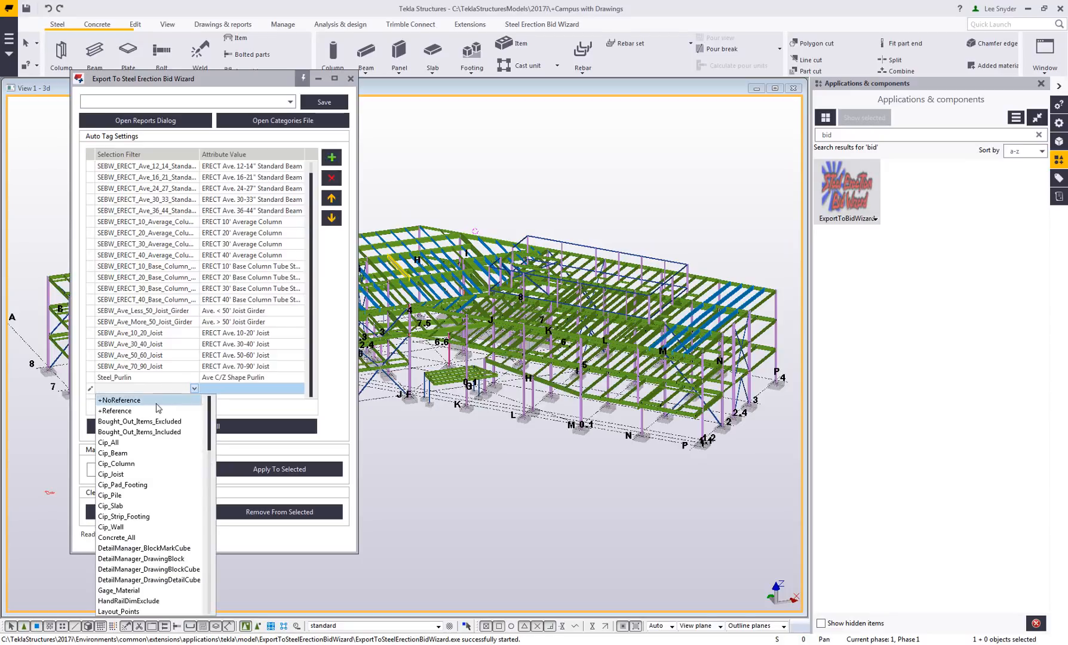
{"action": "scroll", "coordinate": [157, 413], "scroll_direction": "down", "scroll_amount": 15}
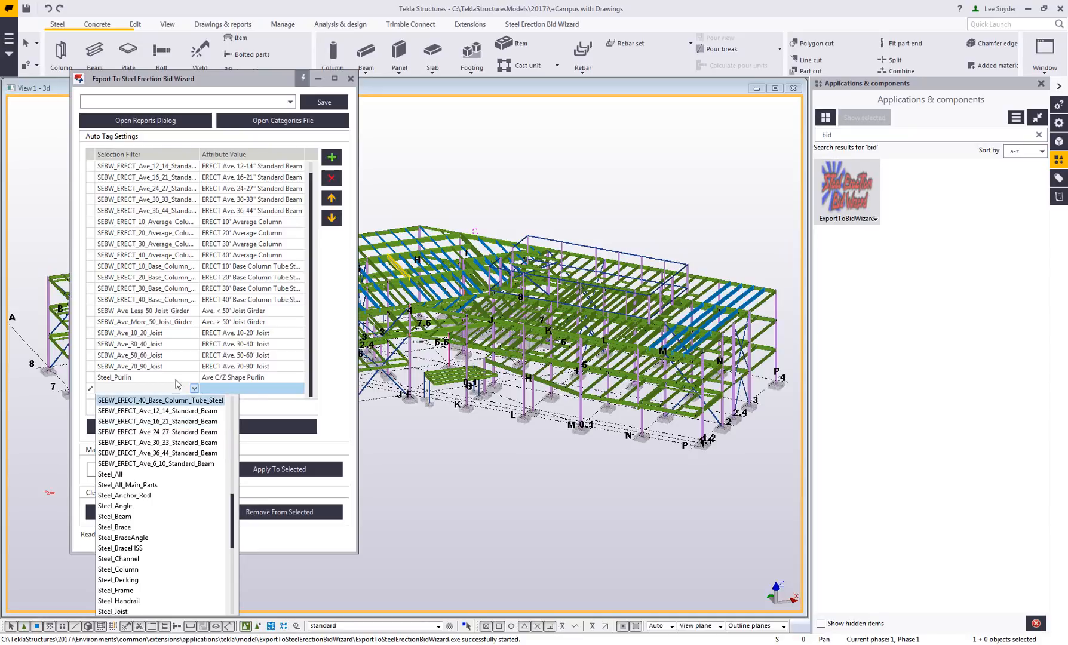
- Examine the attribute values available for the SEBW_ERECT_Ave_12_14 standard beam filter in the auto tag settings
{"action": "left_click", "coordinate": [249, 171]}
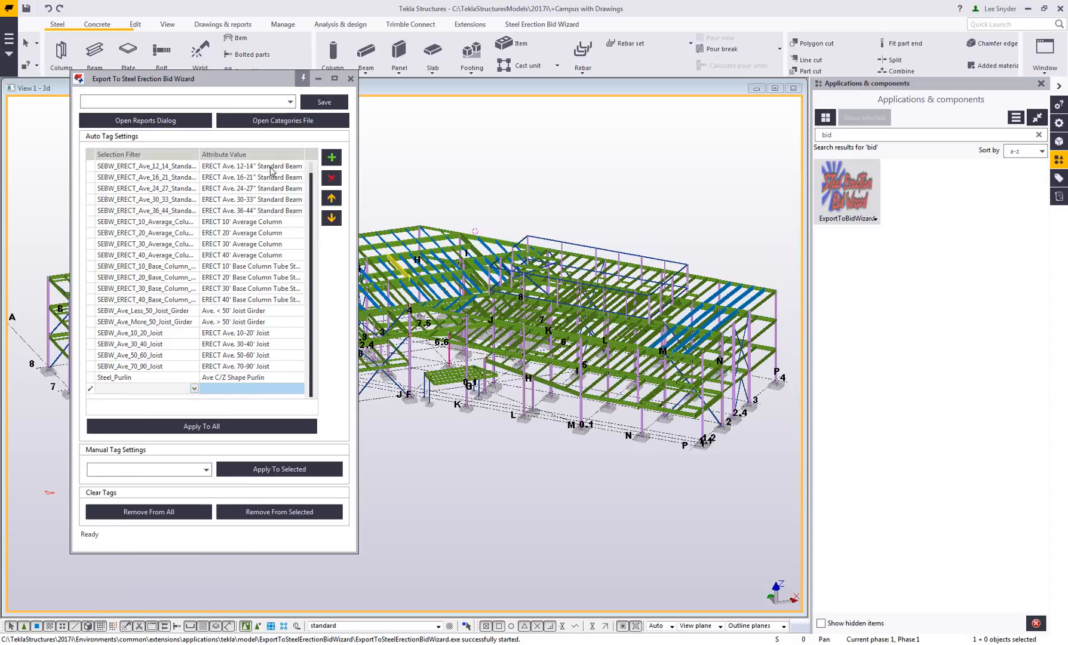
{"action": "left_click", "coordinate": [272, 171]}
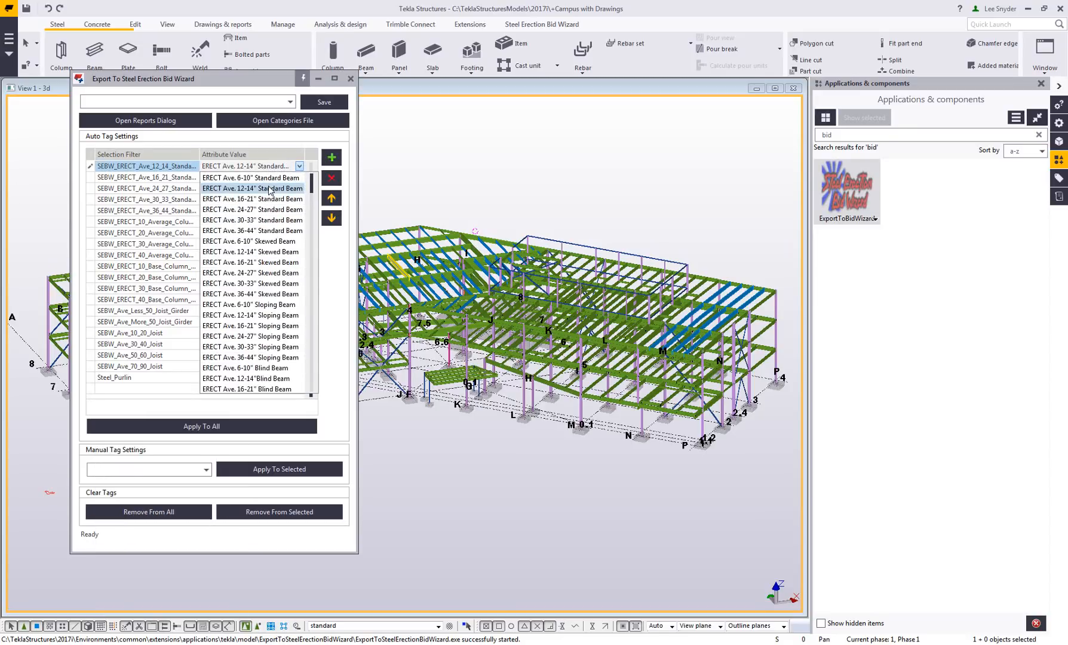
{"action": "scroll", "coordinate": [269, 190], "scroll_direction": "down", "scroll_amount": 15}
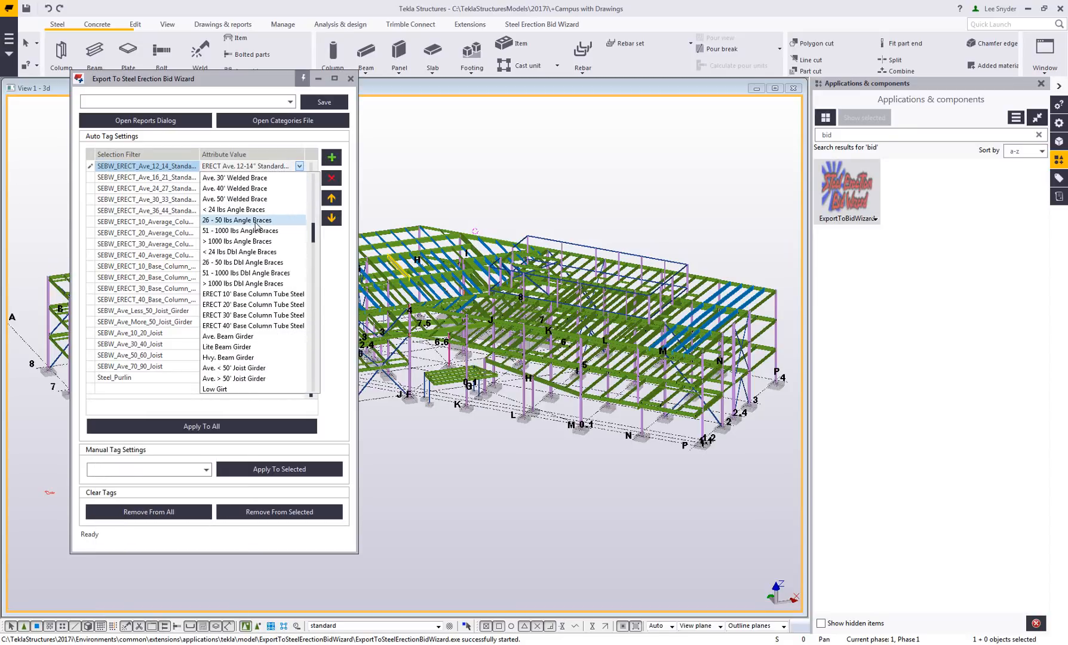
{"action": "scroll", "coordinate": [255, 225], "scroll_direction": "down", "scroll_amount": 12}
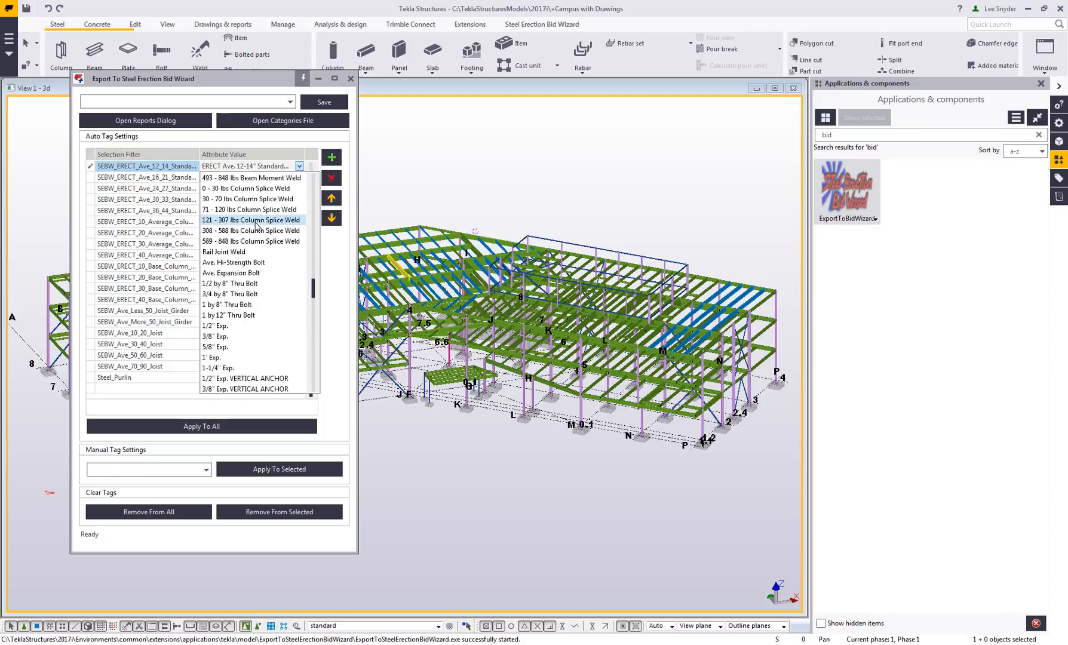
{"action": "scroll", "coordinate": [256, 225], "scroll_direction": "down", "scroll_amount": 15}
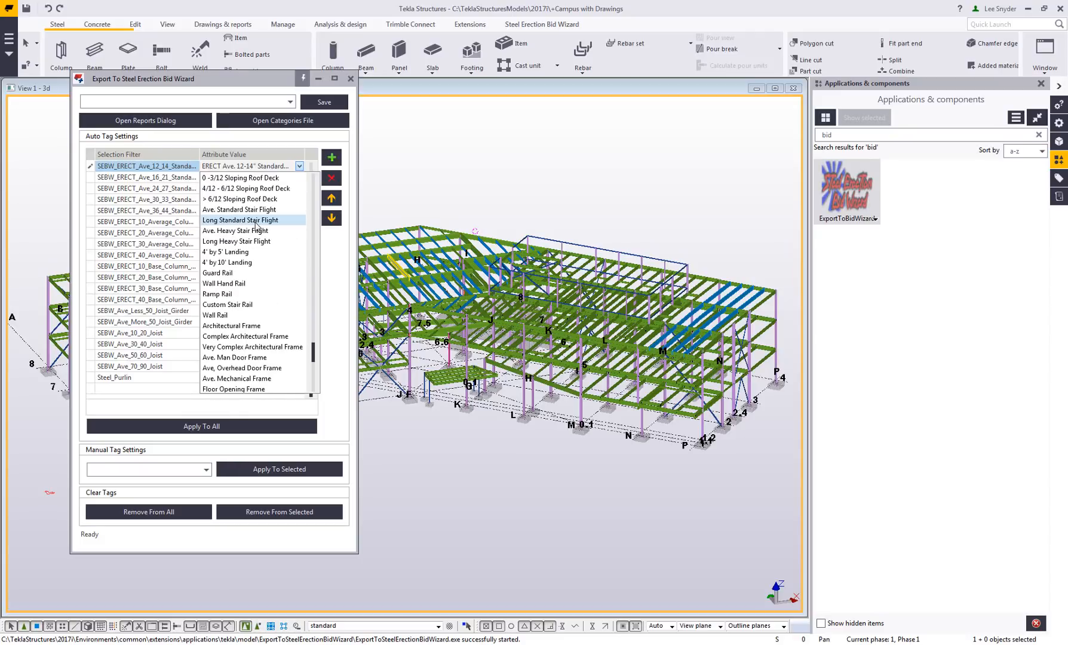
{"action": "scroll", "coordinate": [256, 225], "scroll_direction": "down", "scroll_amount": 8}
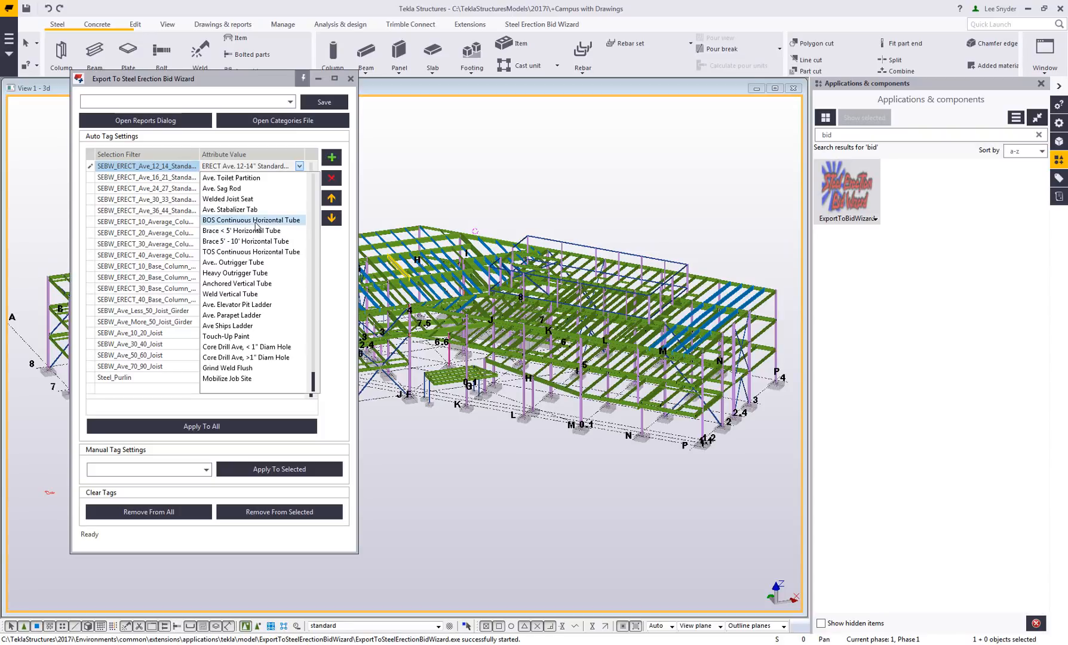
{"action": "scroll", "coordinate": [255, 225], "scroll_direction": "up", "scroll_amount": 8}
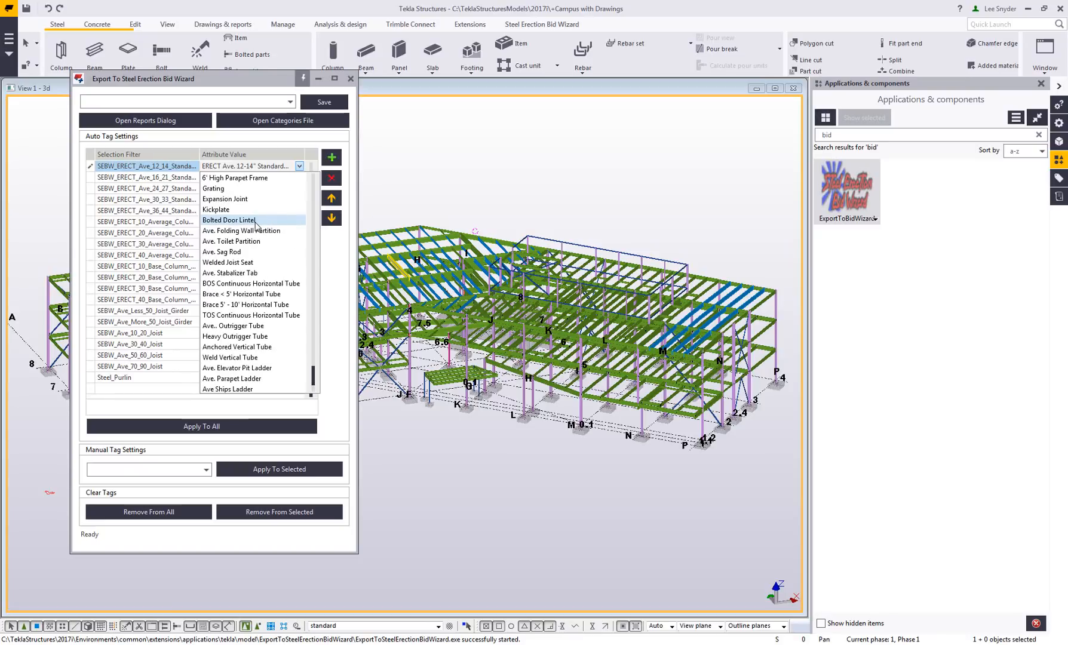
{"action": "scroll", "coordinate": [255, 225], "scroll_direction": "up", "scroll_amount": 10}
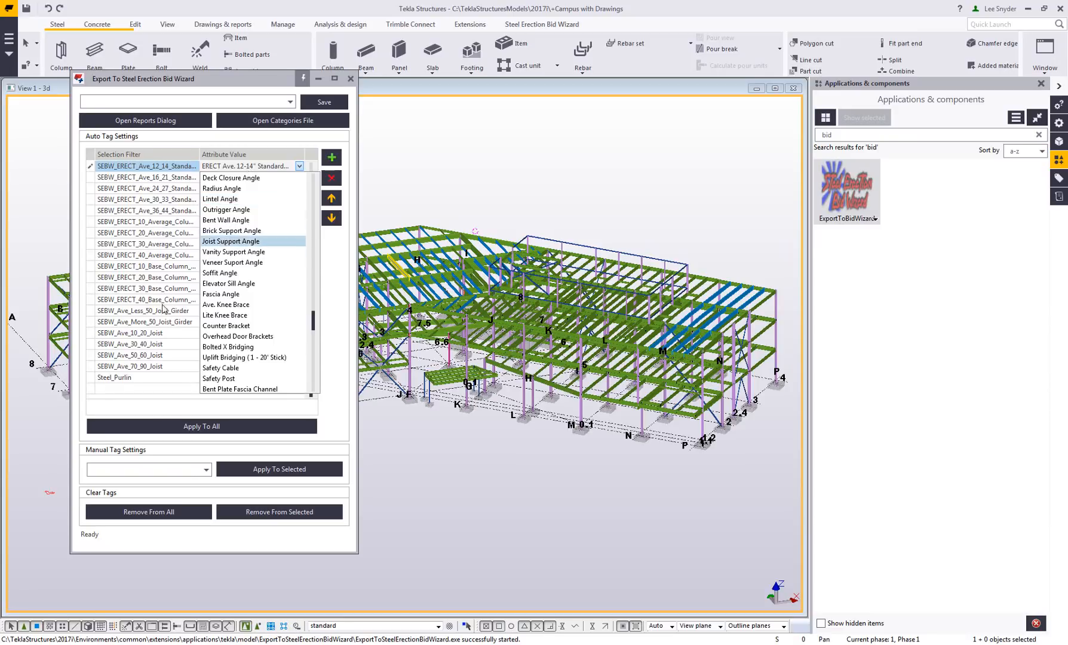
- Delete the empty row at the end of the auto tag settings
{"action": "left_click", "coordinate": [152, 393]}
{"action": "left_click", "coordinate": [152, 392]}
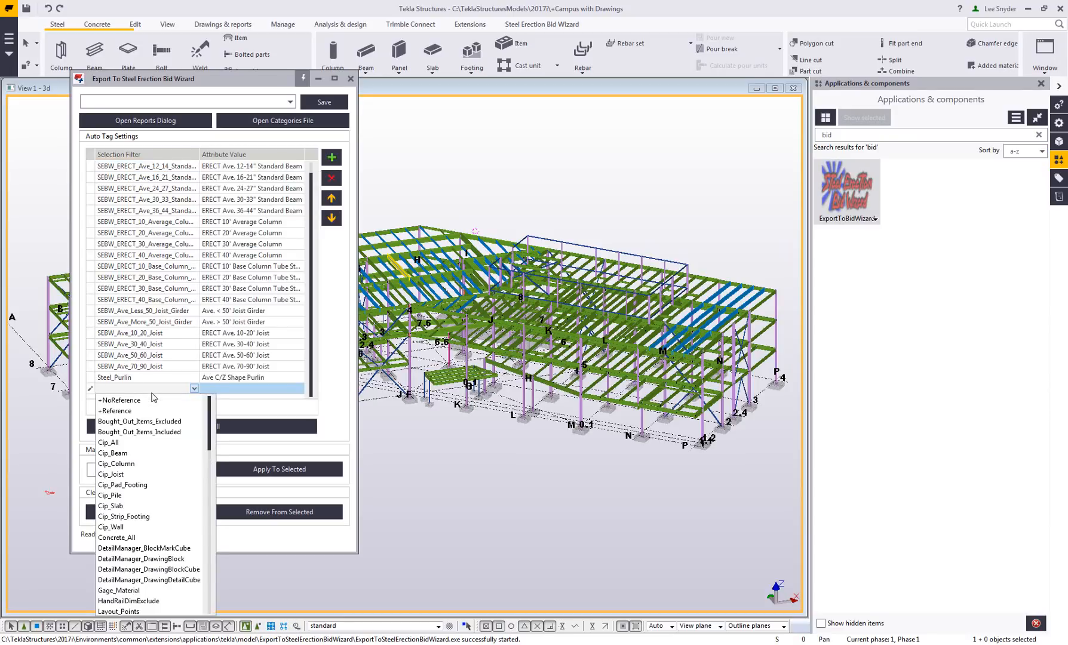
{"action": "left_click", "coordinate": [338, 179]}
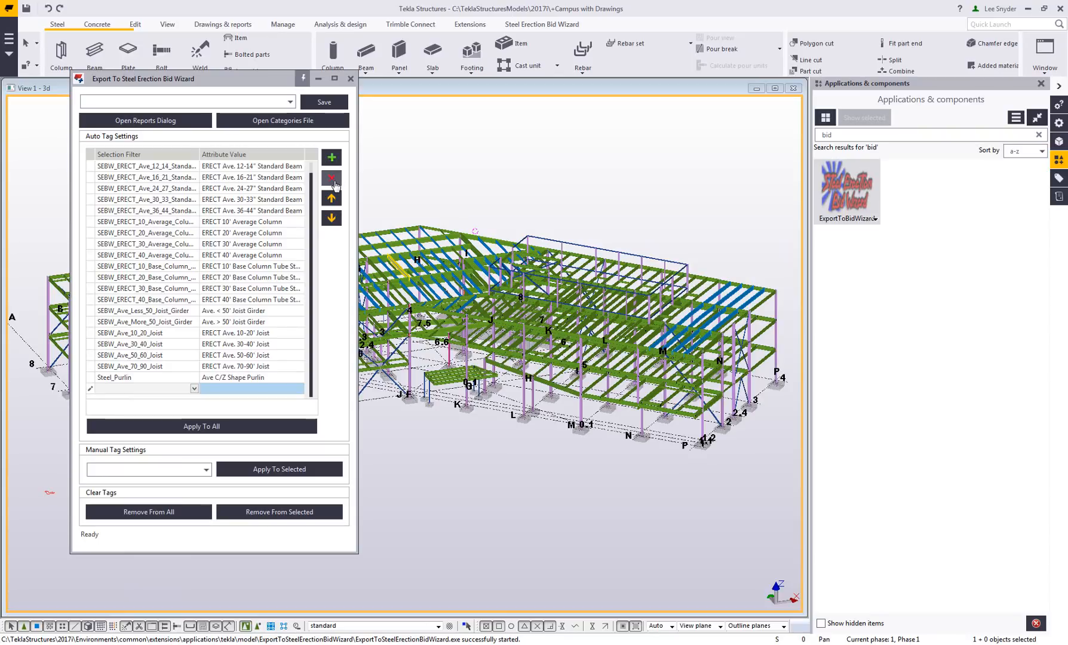
{"action": "left_click", "coordinate": [336, 180]}
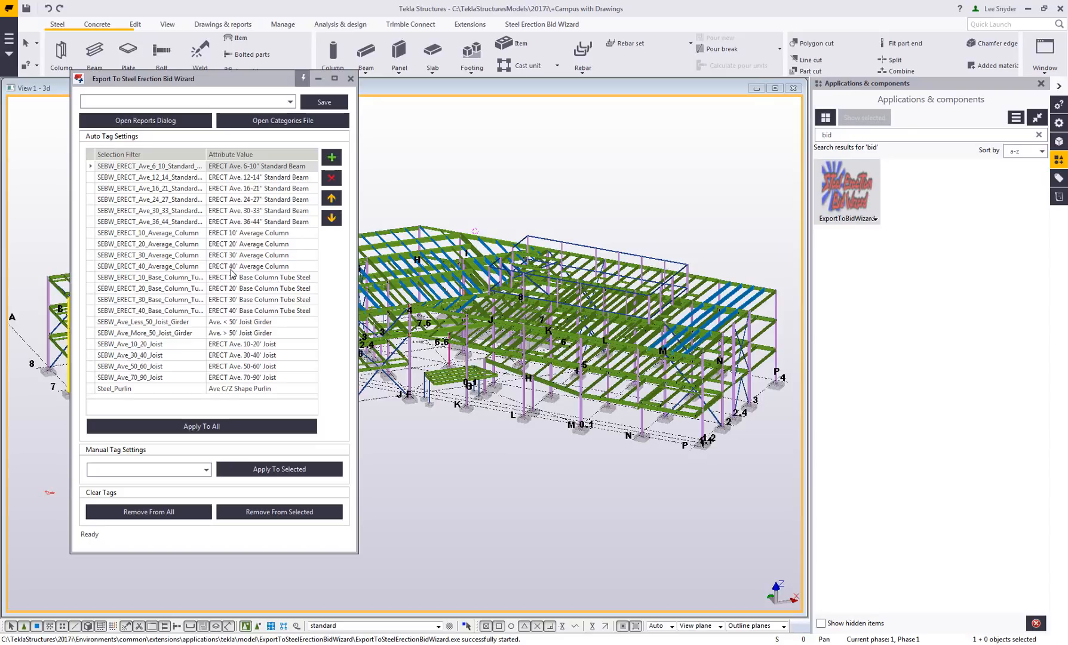
- Set the manual tag attribute to ERECT Ave. 12-14" Skewed Beam
{"action": "left_click", "coordinate": [207, 471]}
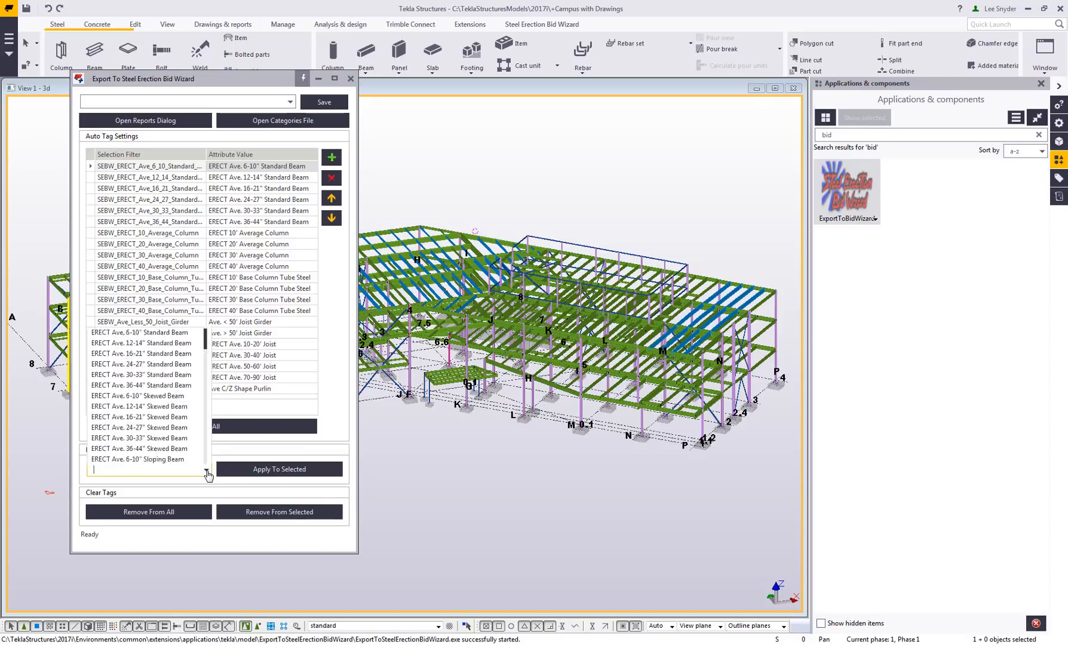
{"action": "left_click", "coordinate": [207, 471]}
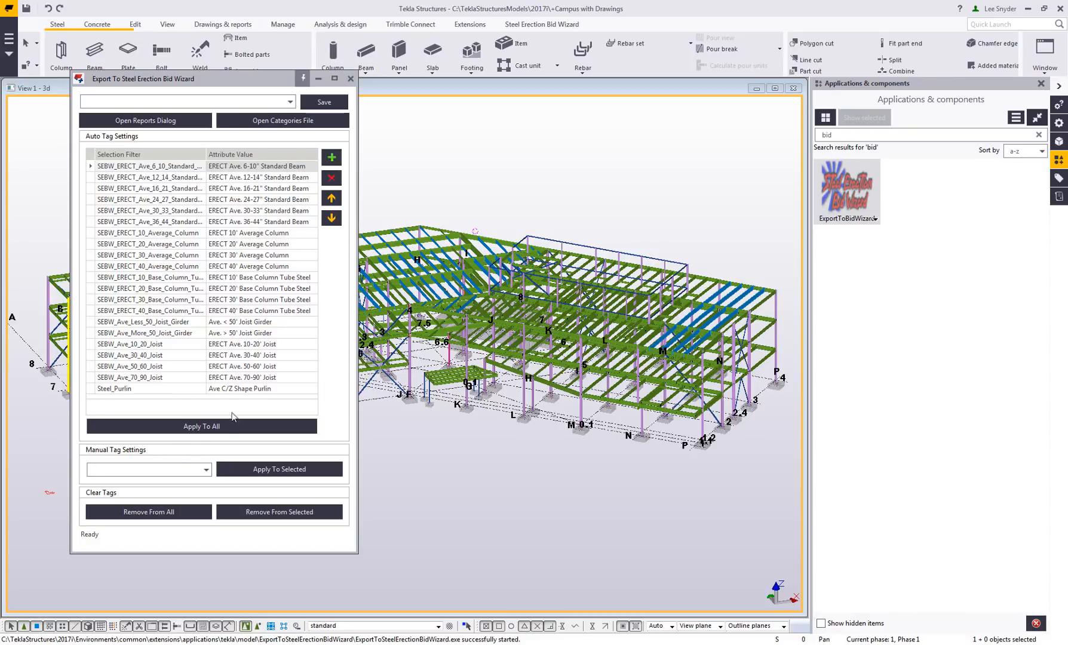
{"action": "left_click", "coordinate": [188, 472]}
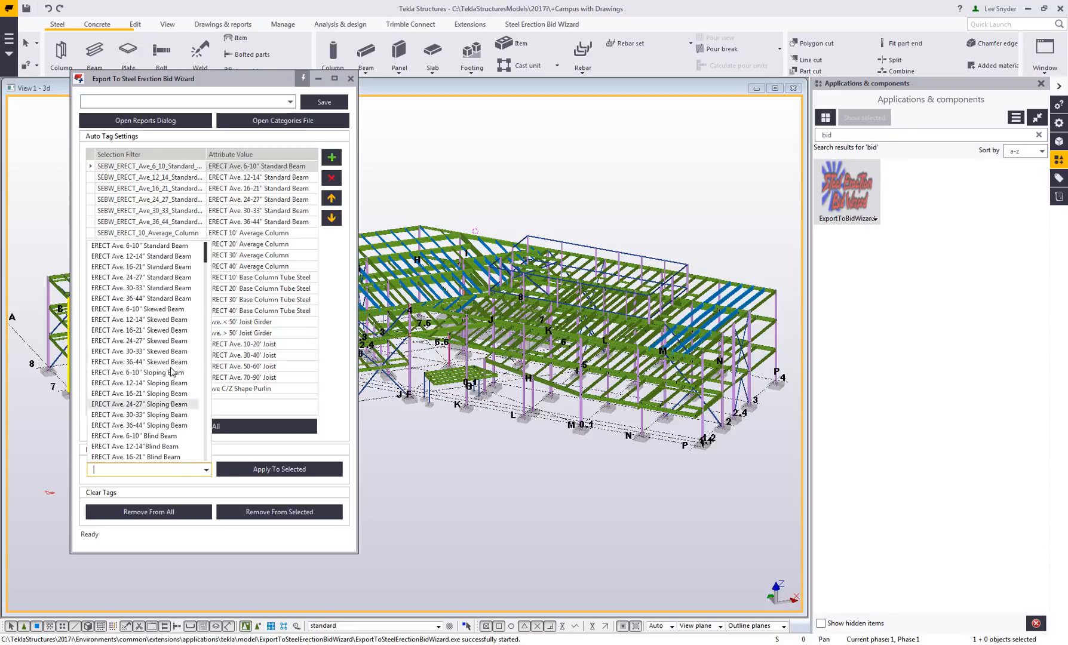
{"action": "left_click", "coordinate": [168, 321]}
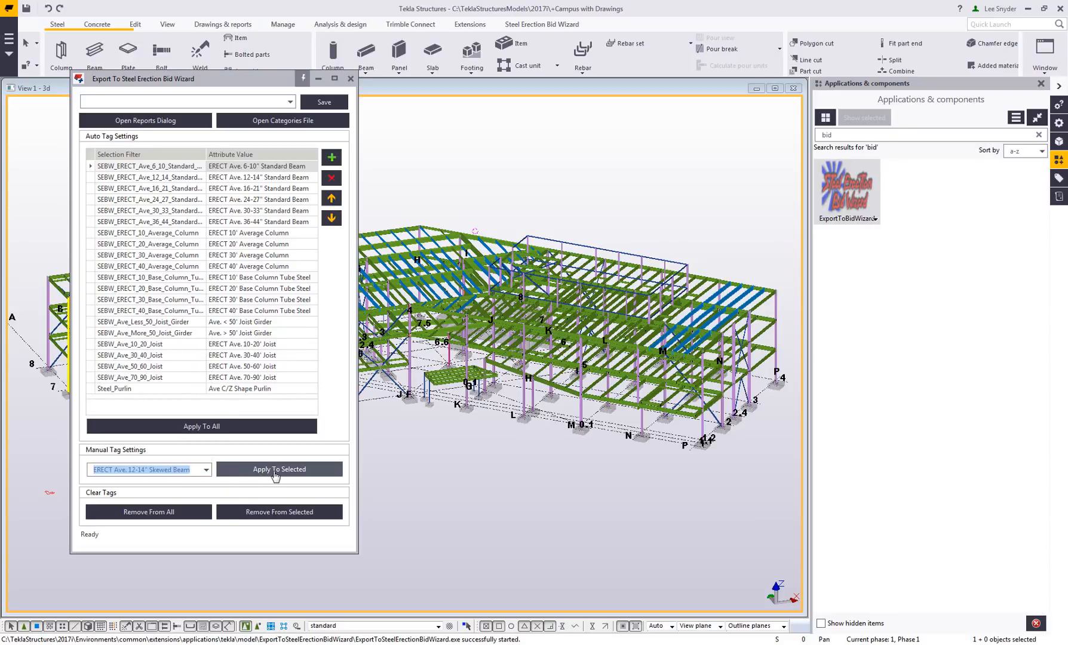
{"action": "left_click", "coordinate": [206, 471]}
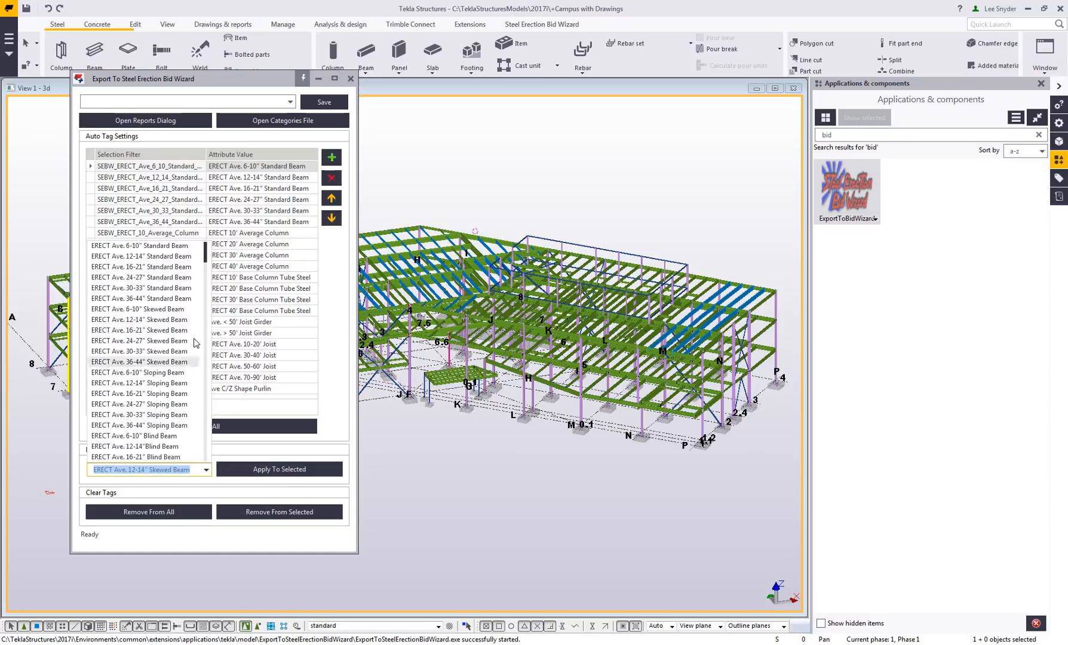
{"action": "left_click", "coordinate": [200, 491]}
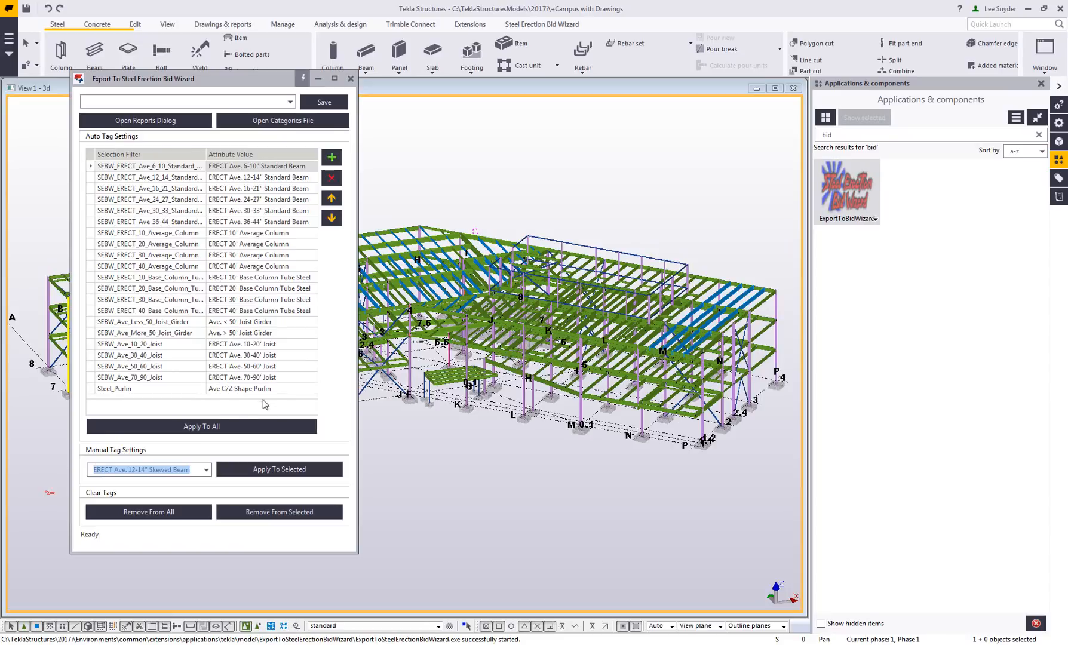
- Apply the auto tag settings to all model objects and open the UDA List
{"action": "left_click", "coordinate": [201, 433]}
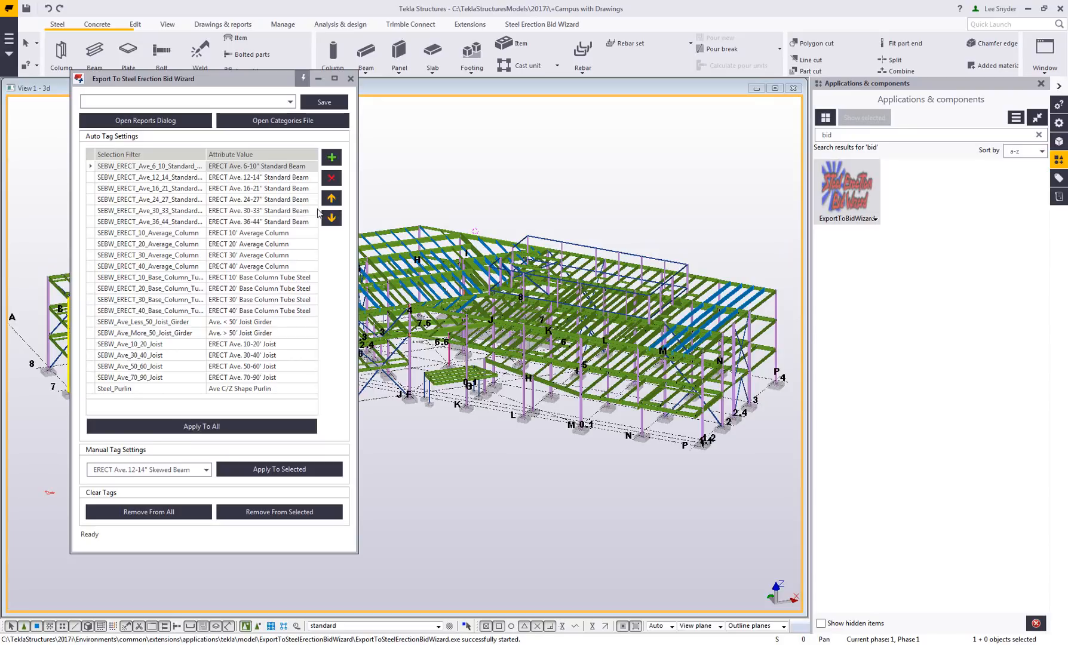
{"action": "left_click", "coordinate": [1058, 180]}
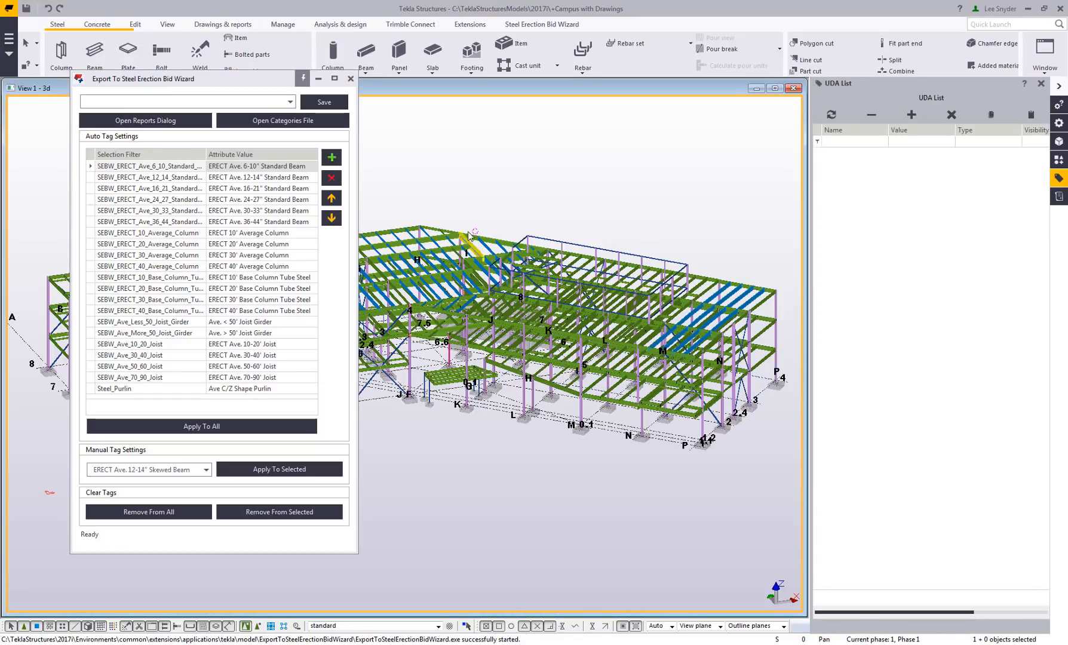
- Check the BID_WZRD_CATEGORY values of a joist, several beams and a column in the UDA List, widening its columns
{"action": "scroll", "coordinate": [476, 242], "scroll_direction": "up", "scroll_amount": 5}
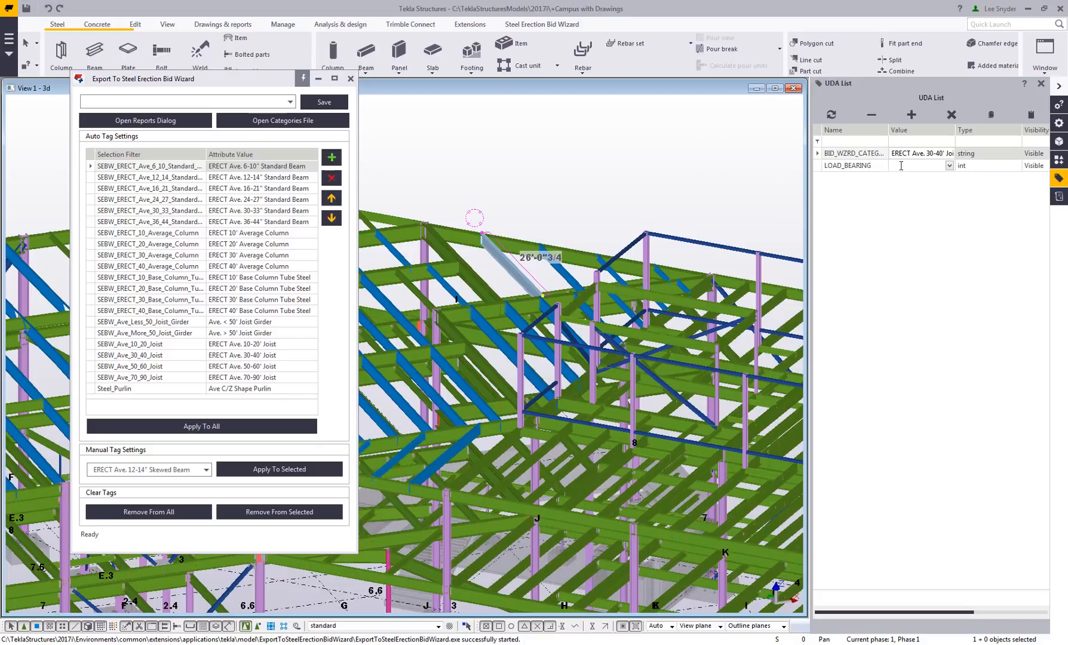
{"action": "left_click_drag", "start_coordinate": [955, 131], "coordinate": [975, 132]}
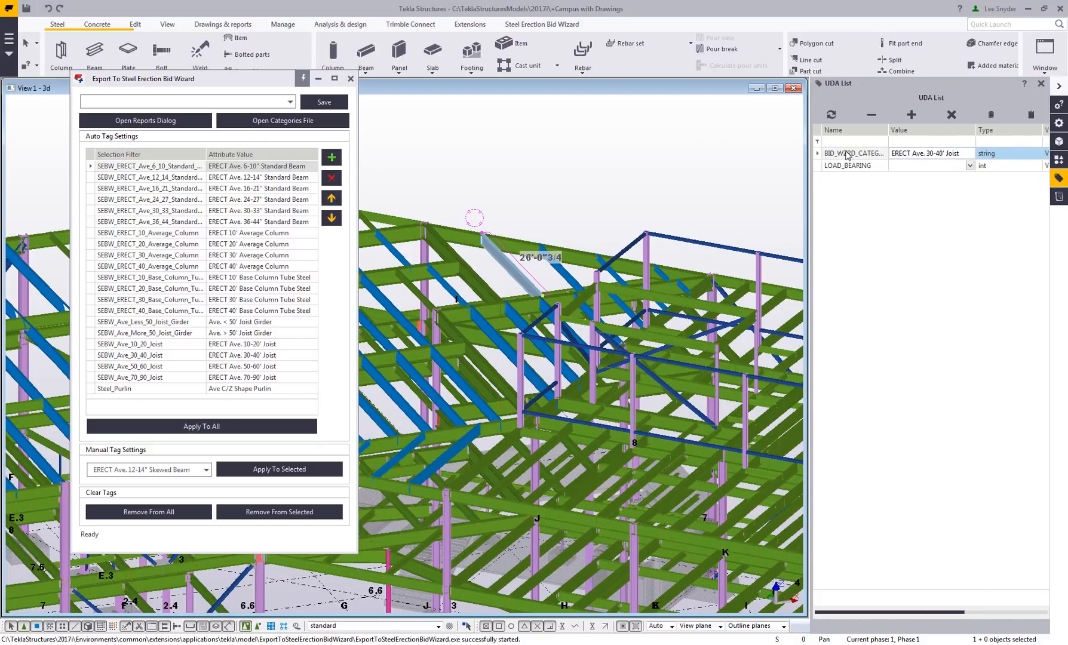
{"action": "left_click_drag", "start_coordinate": [887, 130], "coordinate": [893, 131]}
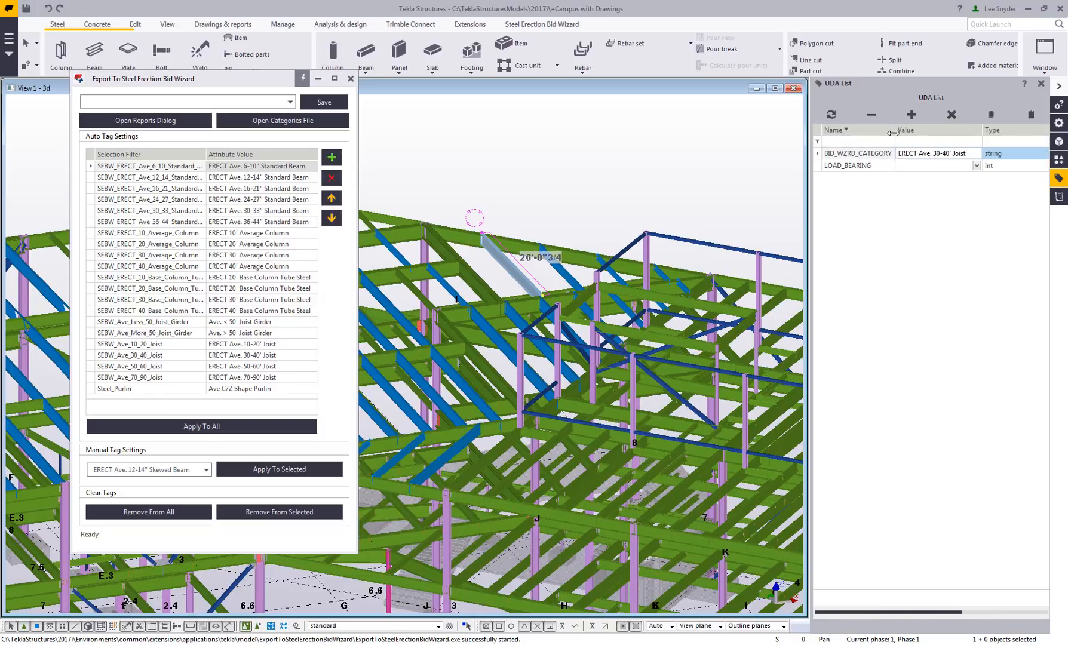
{"action": "left_click", "coordinate": [478, 280]}
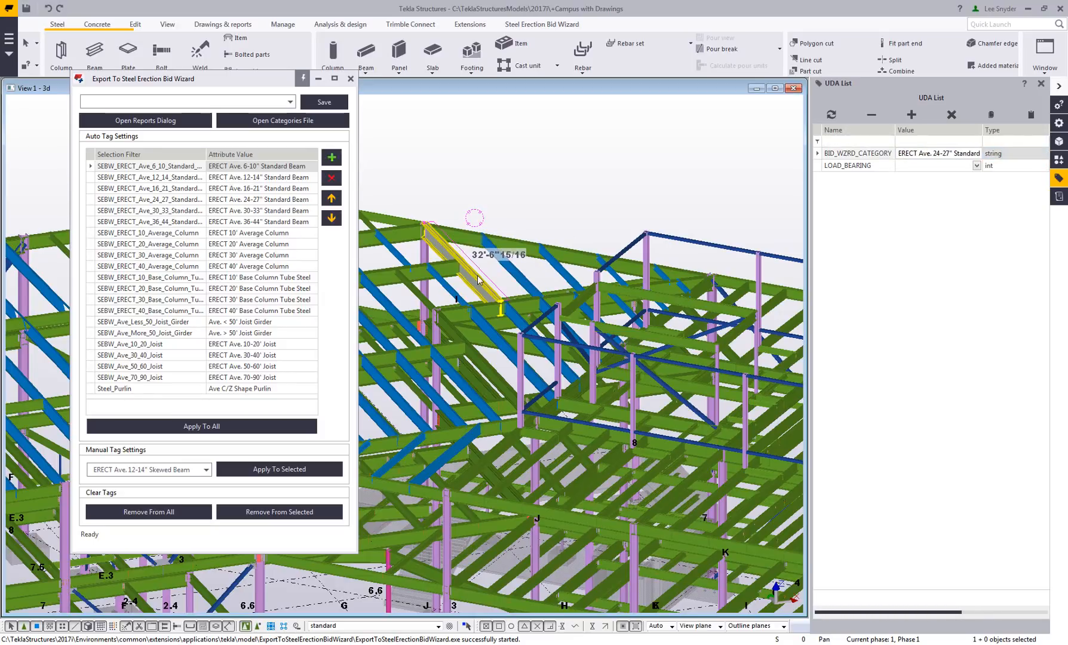
{"action": "left_click", "coordinate": [461, 316]}
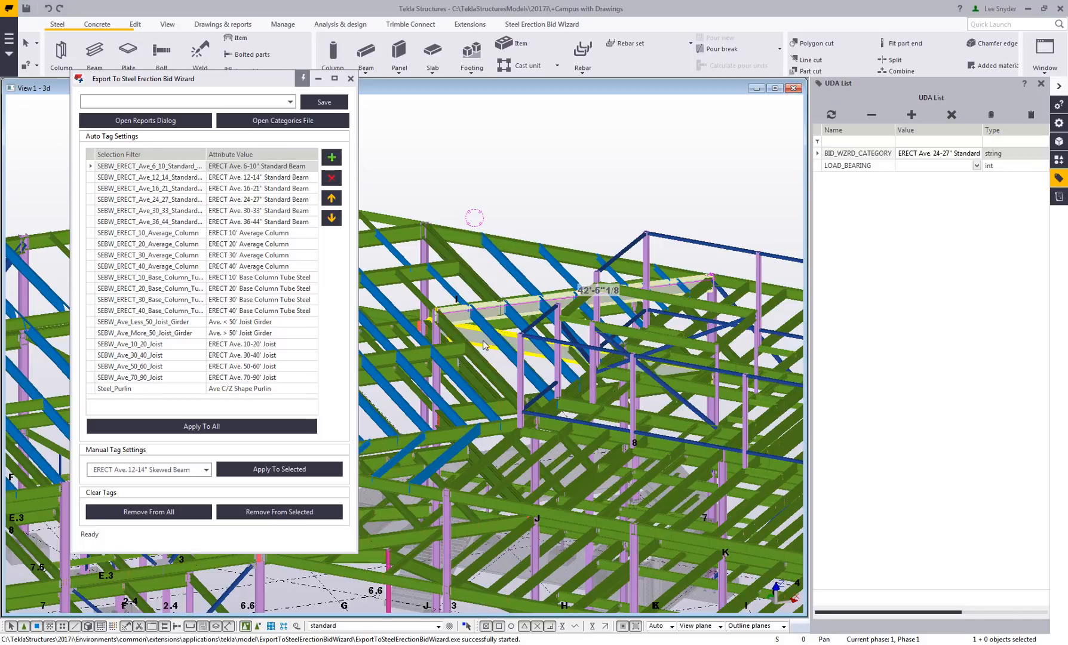
{"action": "left_click", "coordinate": [522, 359]}
{"action": "left_click", "coordinate": [522, 359]}
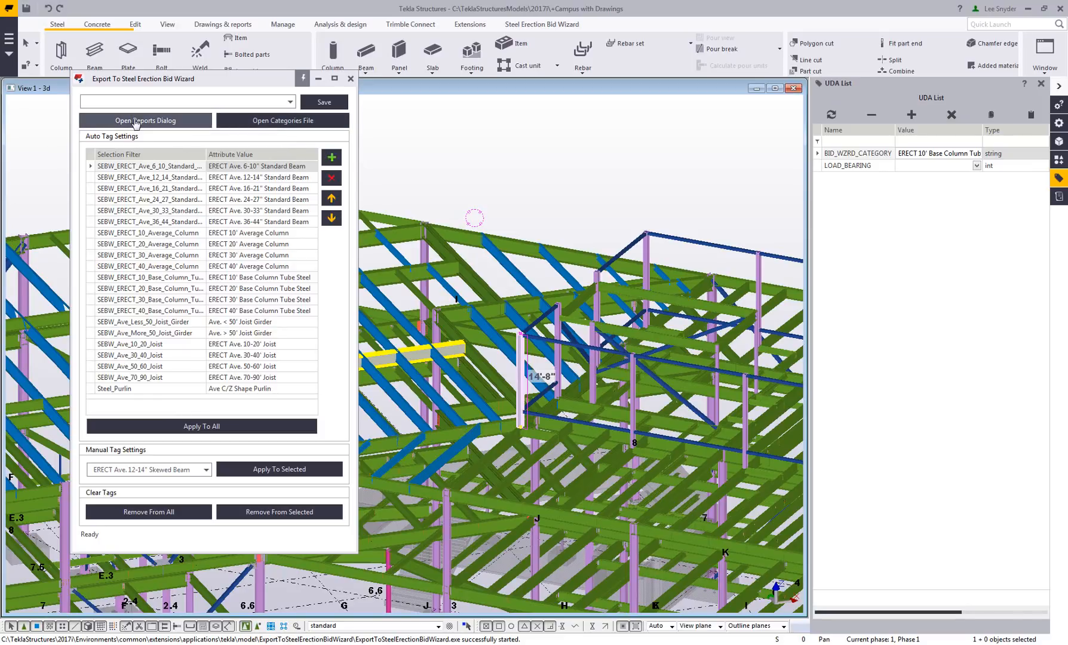
- Review the attribute values available for the SEBW_ERECT_Ave_6_10 standard beam filter in the auto tag settings
{"action": "left_click", "coordinate": [210, 25]}
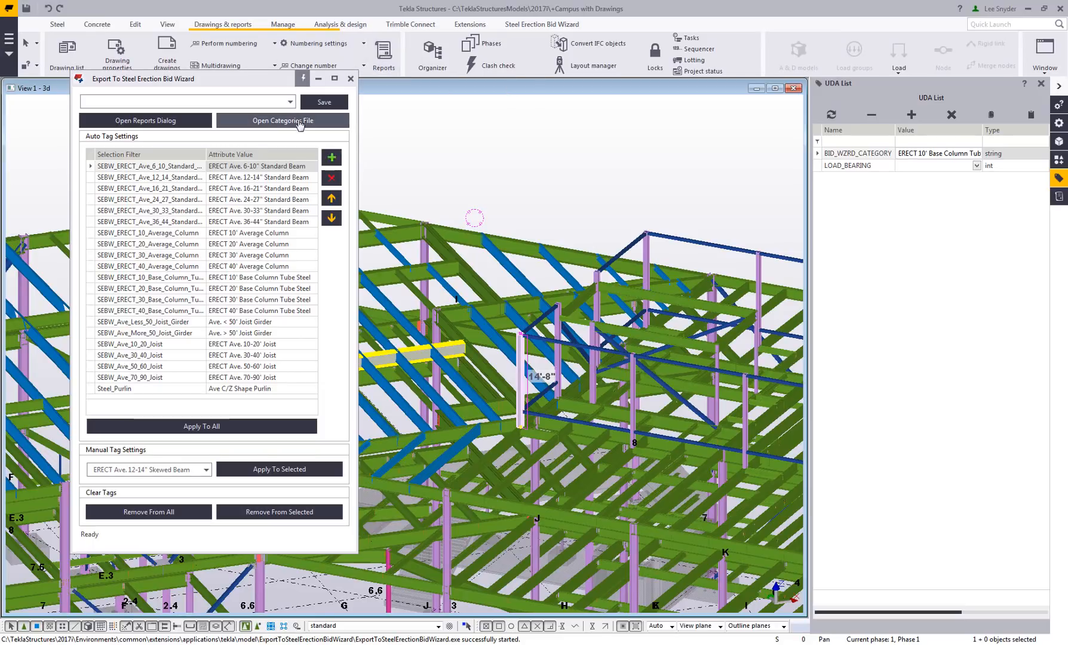
{"action": "left_click", "coordinate": [289, 167]}
{"action": "left_click", "coordinate": [289, 167]}
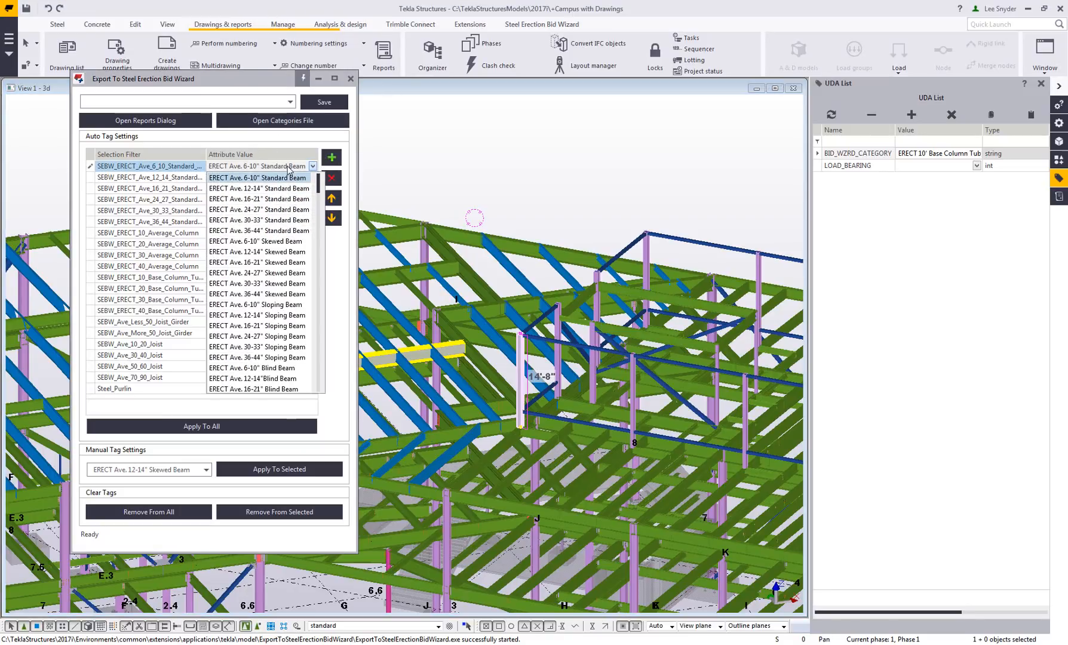
{"action": "scroll", "coordinate": [279, 211], "scroll_direction": "up", "scroll_amount": 6}
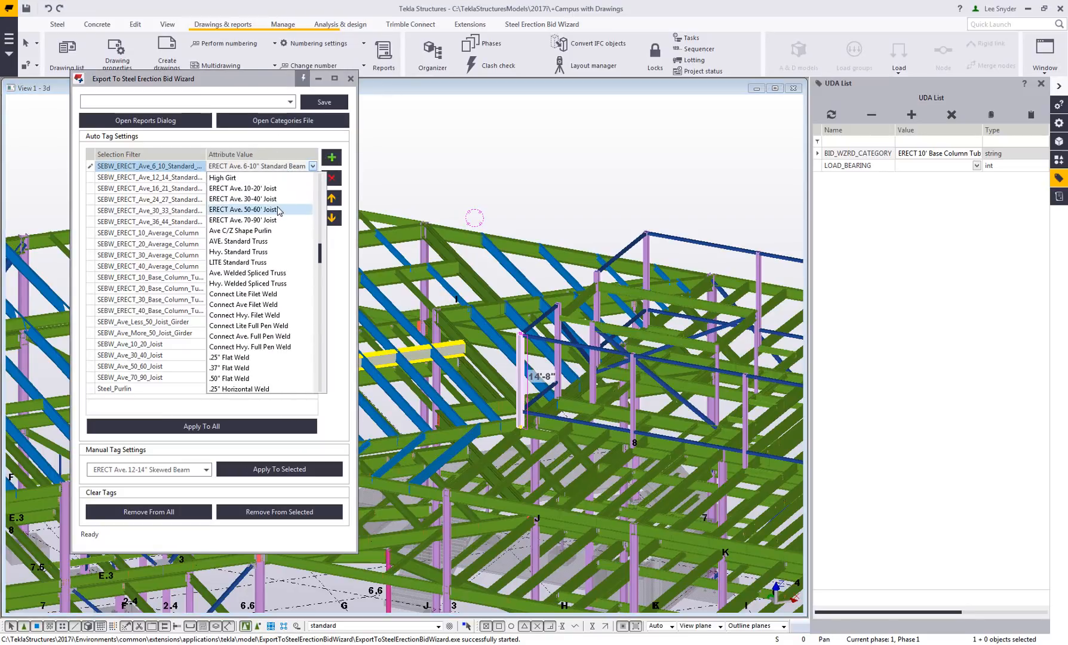
{"action": "scroll", "coordinate": [278, 212], "scroll_direction": "up", "scroll_amount": 3}
{"action": "left_click", "coordinate": [290, 123]}
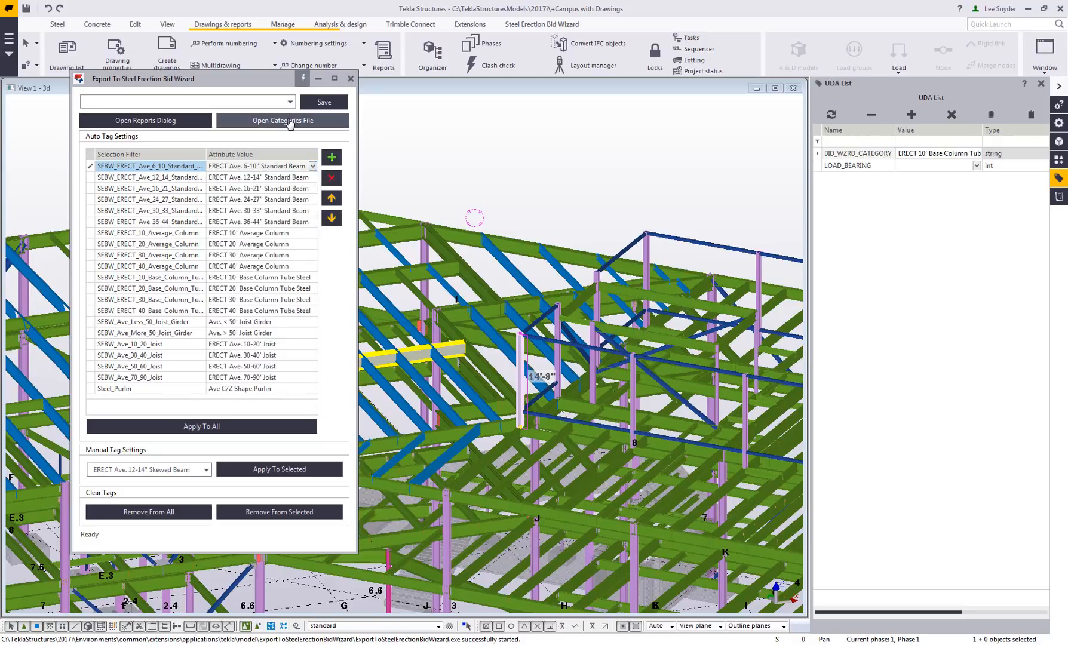
- Open the BidWizardCategories.bwcp categories file from the export tool, read through its category list and close it
{"action": "left_click", "coordinate": [290, 122]}
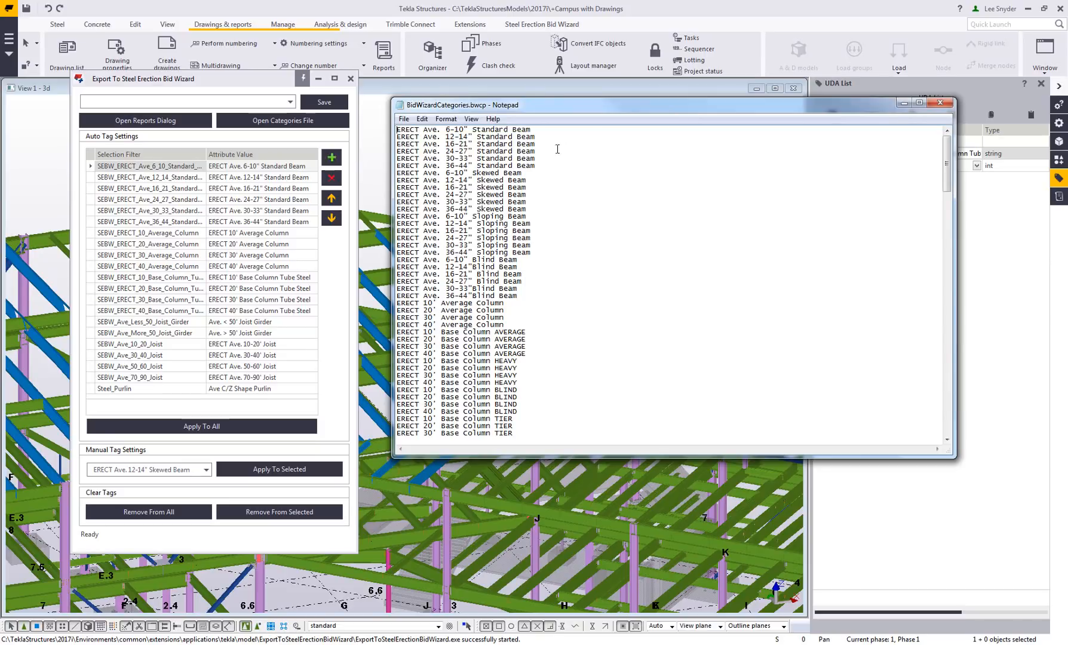
{"action": "scroll", "coordinate": [486, 173], "scroll_direction": "down", "scroll_amount": 20}
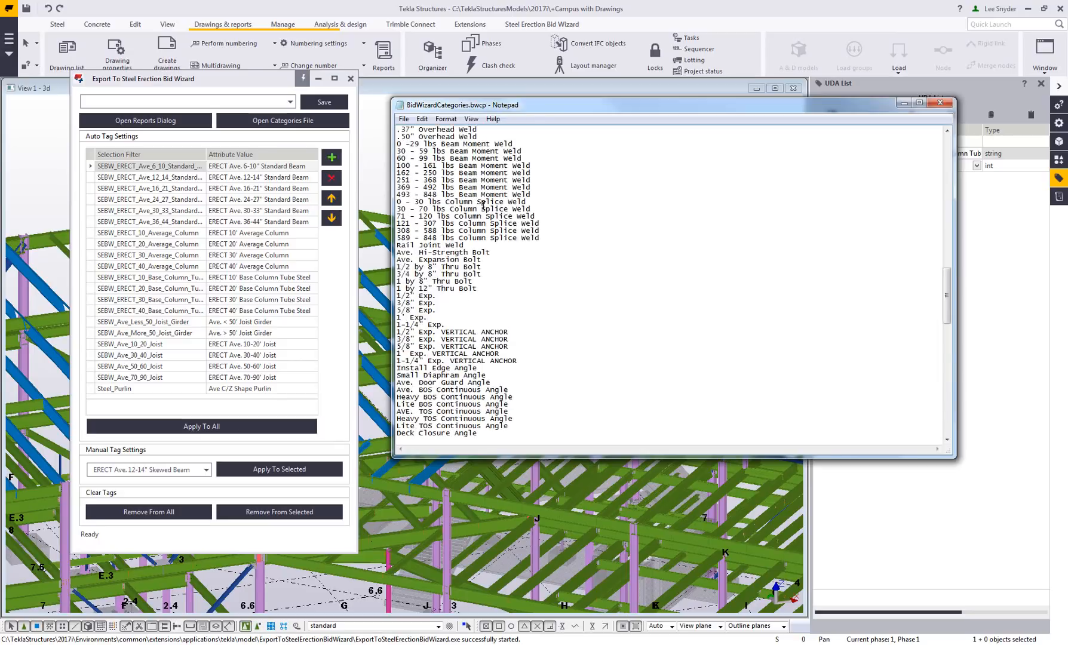
{"action": "scroll", "coordinate": [484, 205], "scroll_direction": "down", "scroll_amount": 20}
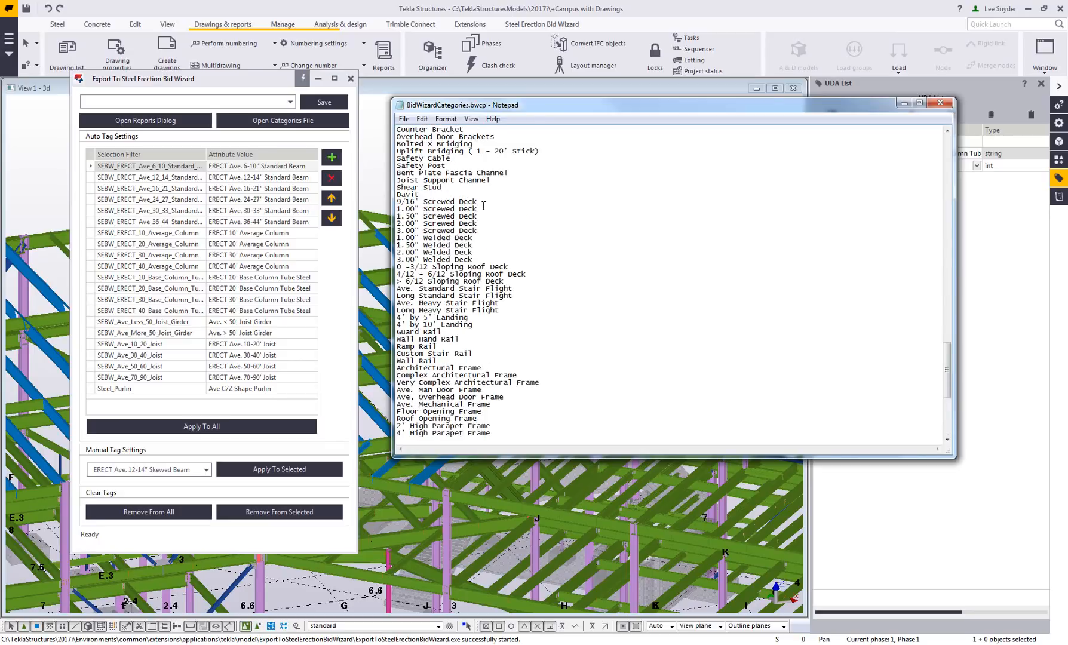
{"action": "scroll", "coordinate": [484, 205], "scroll_direction": "up", "scroll_amount": 20}
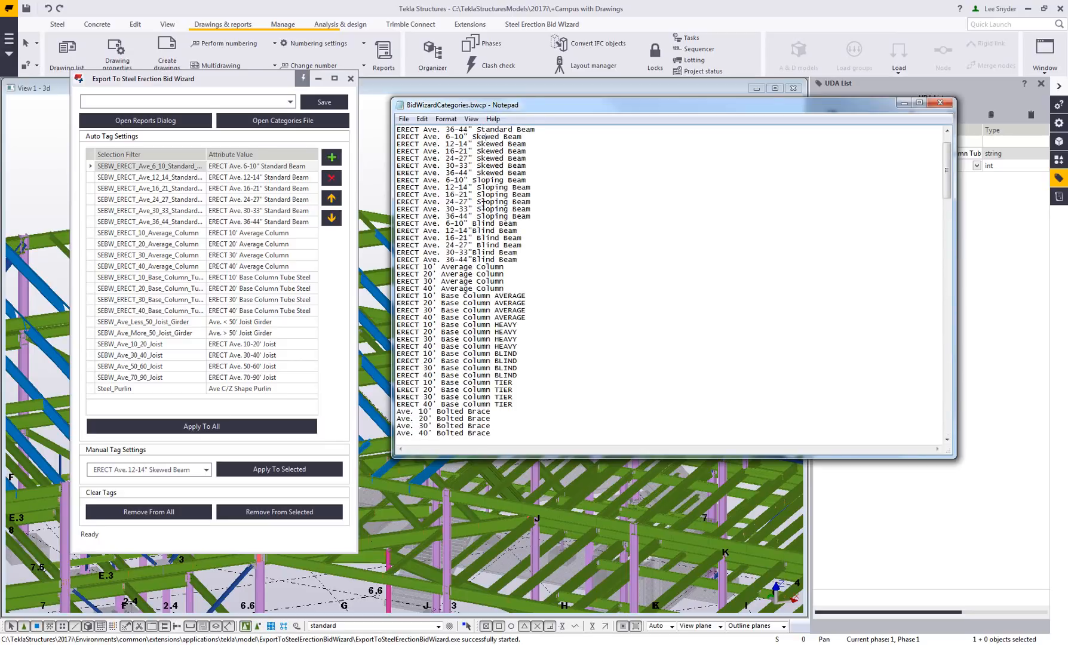
{"action": "scroll", "coordinate": [484, 206], "scroll_direction": "up", "scroll_amount": 2}
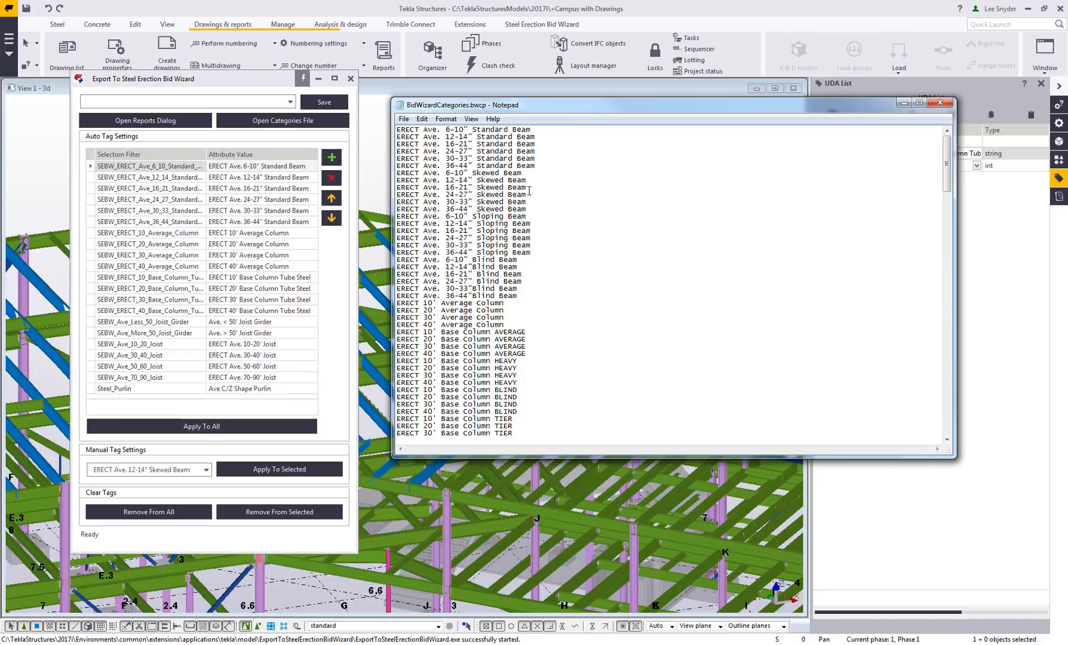
{"action": "left_click", "coordinate": [940, 102]}
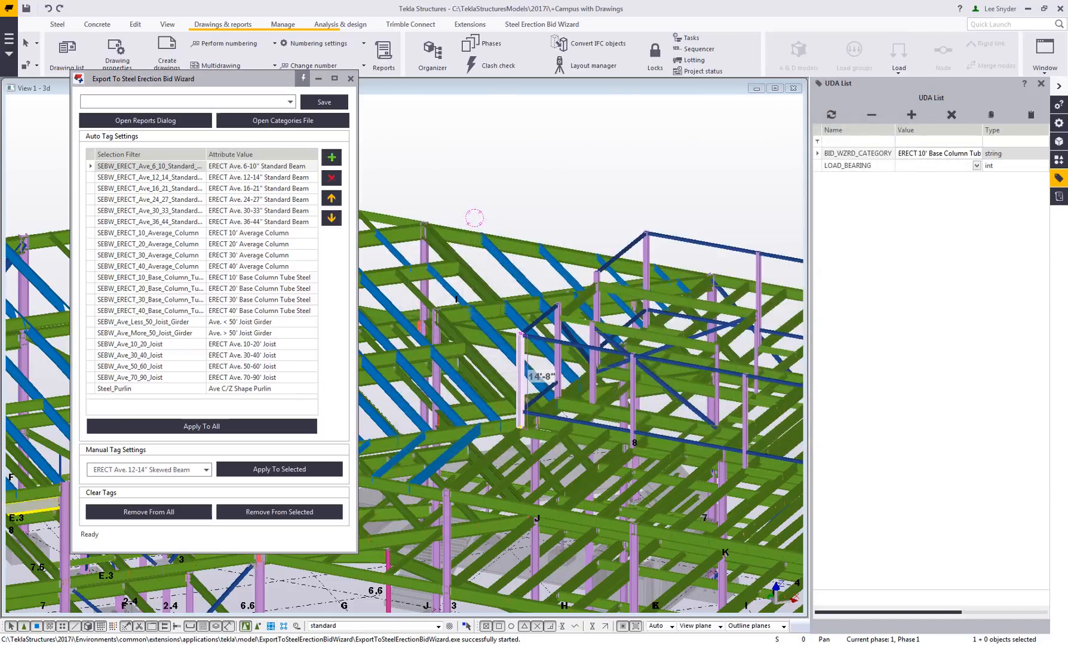
- Switch to the firm folder in Windows Explorer, view the contents of Rename_BidWizardCategories.bwcp and close the file
{"action": "left_click", "coordinate": [153, 644]}
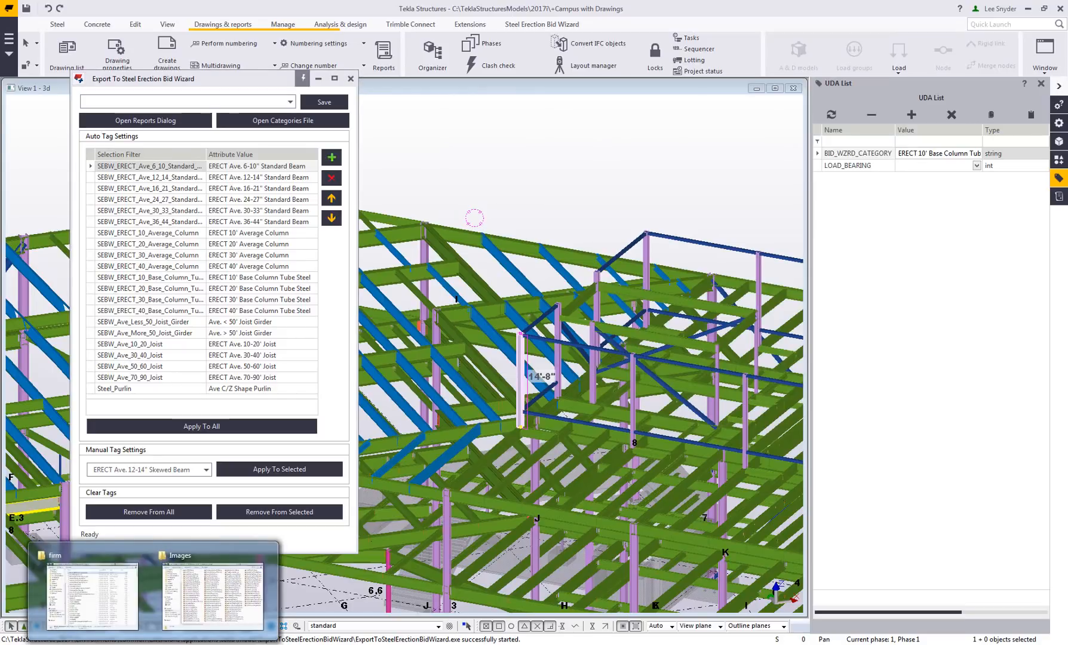
{"action": "left_click", "coordinate": [90, 595]}
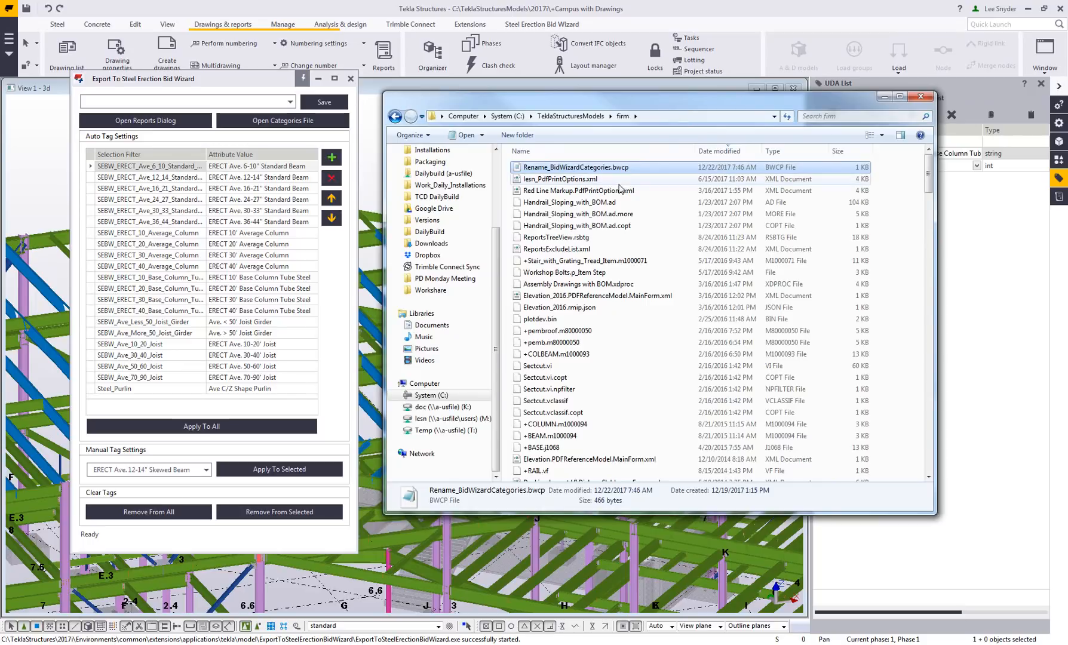
{"action": "double_click", "coordinate": [625, 169]}
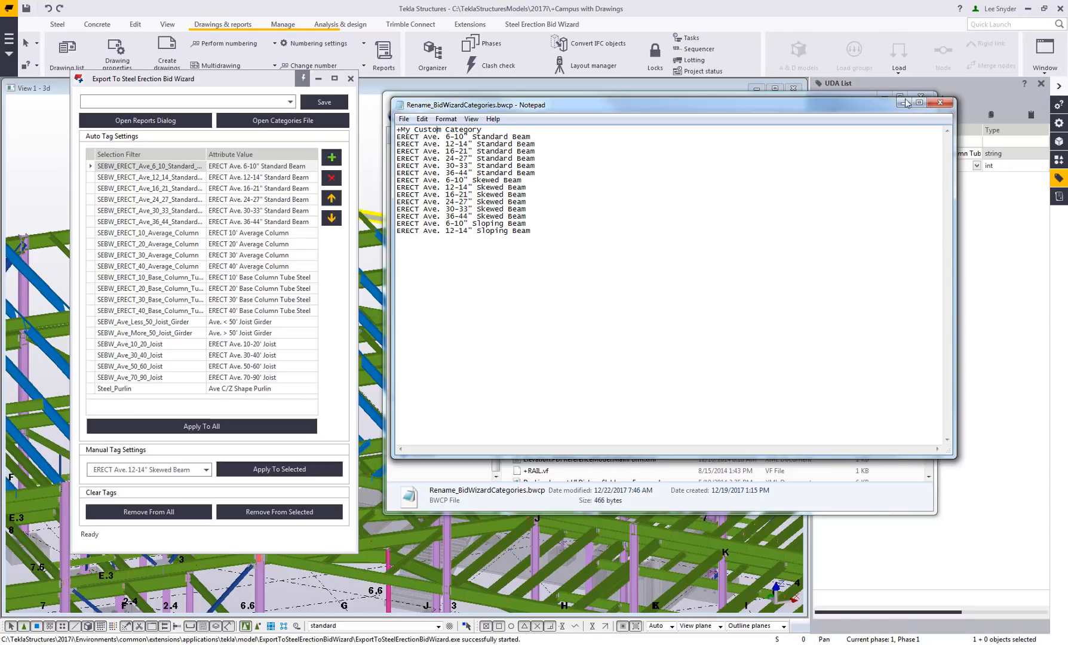
{"action": "left_click", "coordinate": [940, 102]}
- Rename Rename_BidWizardCategories.bwcp in the firm folder as BidWizardCategories.bwcp and minimize the folder window
{"action": "left_click", "coordinate": [557, 172]}
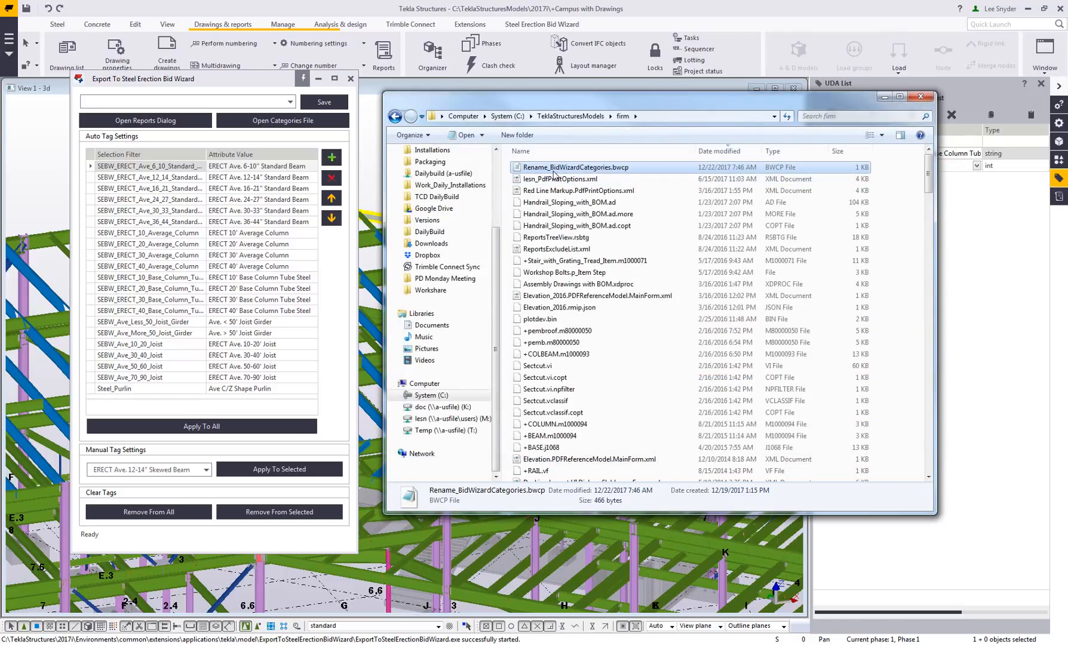
{"action": "left_click", "coordinate": [551, 167]}
{"action": "key", "text": "BackSpace"}
{"action": "key", "text": "BackSpace"}
{"action": "key", "text": "BackSpace"}
{"action": "key", "text": "BackSpace"}
{"action": "key", "text": "BackSpace"}
{"action": "key", "text": "BackSpace"}
{"action": "key", "text": "BackSpace"}
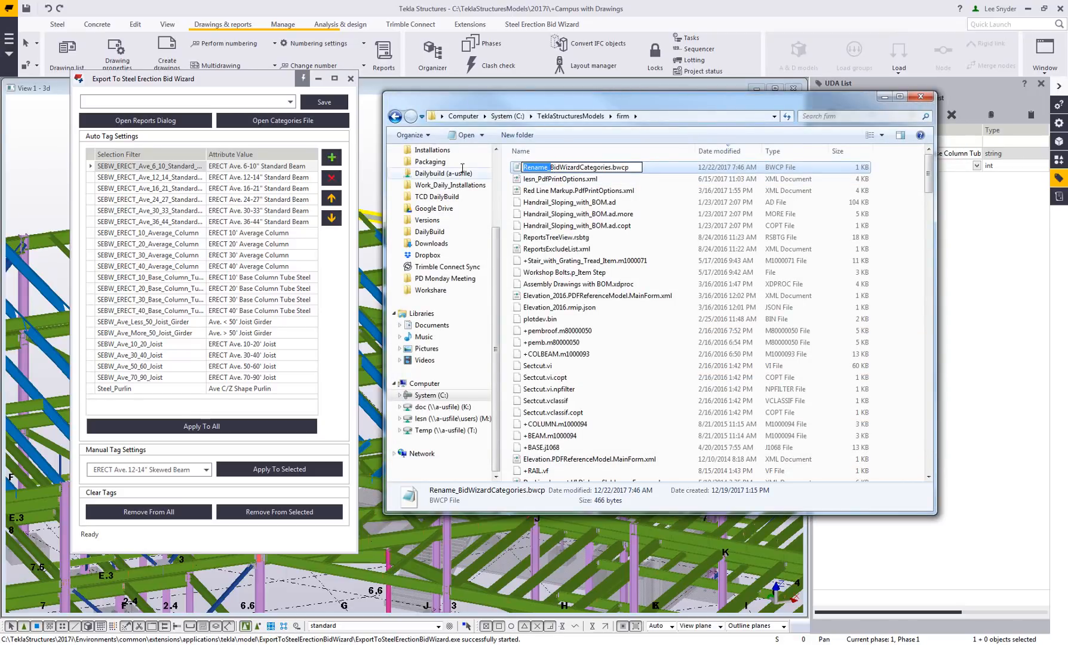
{"action": "key", "text": "Return"}
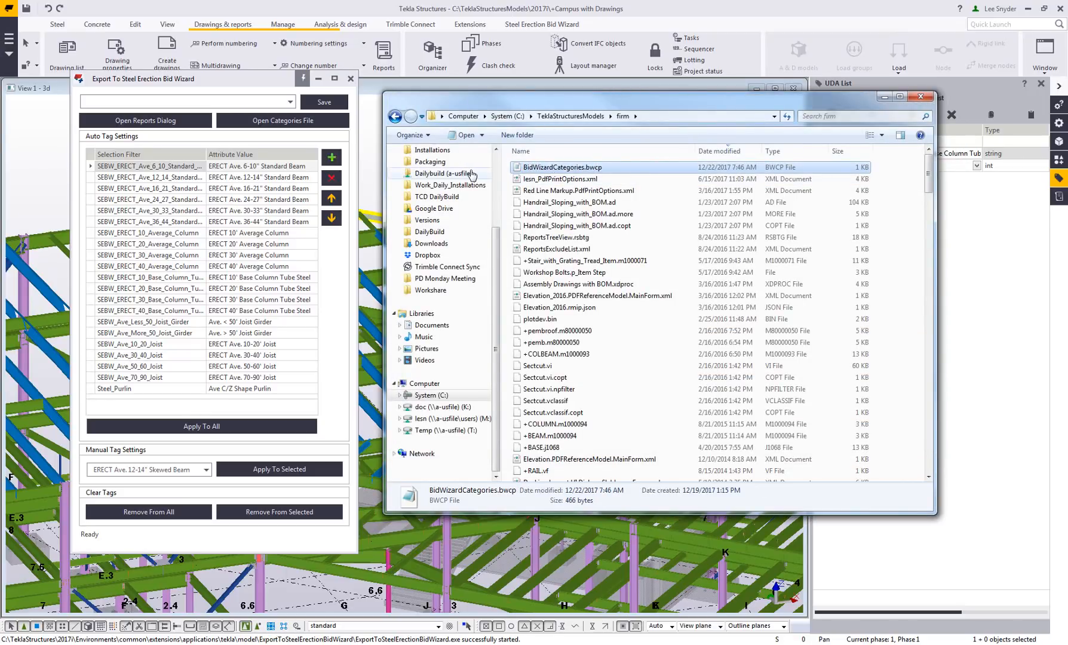
{"action": "left_click", "coordinate": [885, 99]}
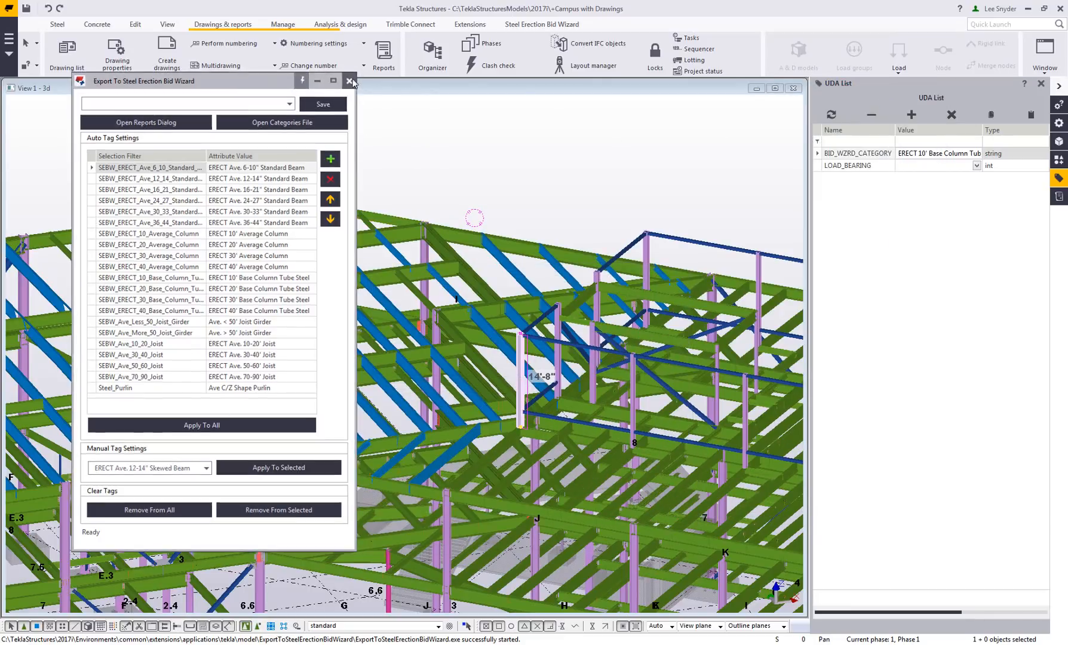
- Close and reopen the Export To Steel Erection Bid Wizard tool, and enlarge its dialog to show more auto tag rows
{"action": "left_click", "coordinate": [349, 81]}
{"action": "left_click", "coordinate": [1059, 160]}
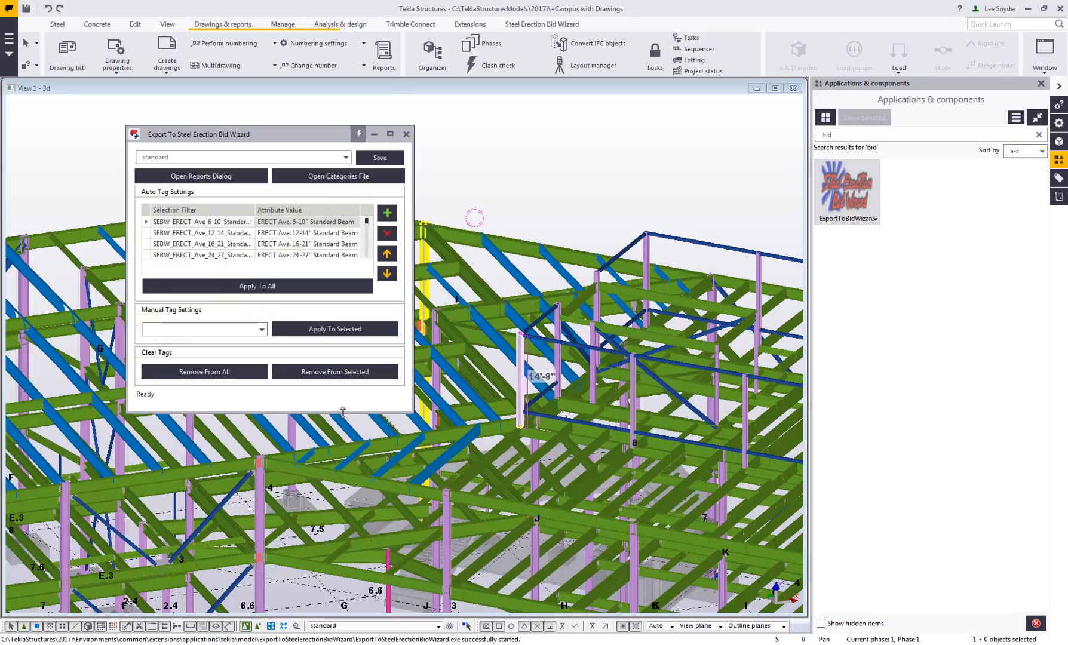
{"action": "left_click_drag", "start_coordinate": [343, 412], "coordinate": [343, 532]}
- Open the categories file from the reopened export tool to check for the custom category, and close it
{"action": "left_click", "coordinate": [349, 178]}
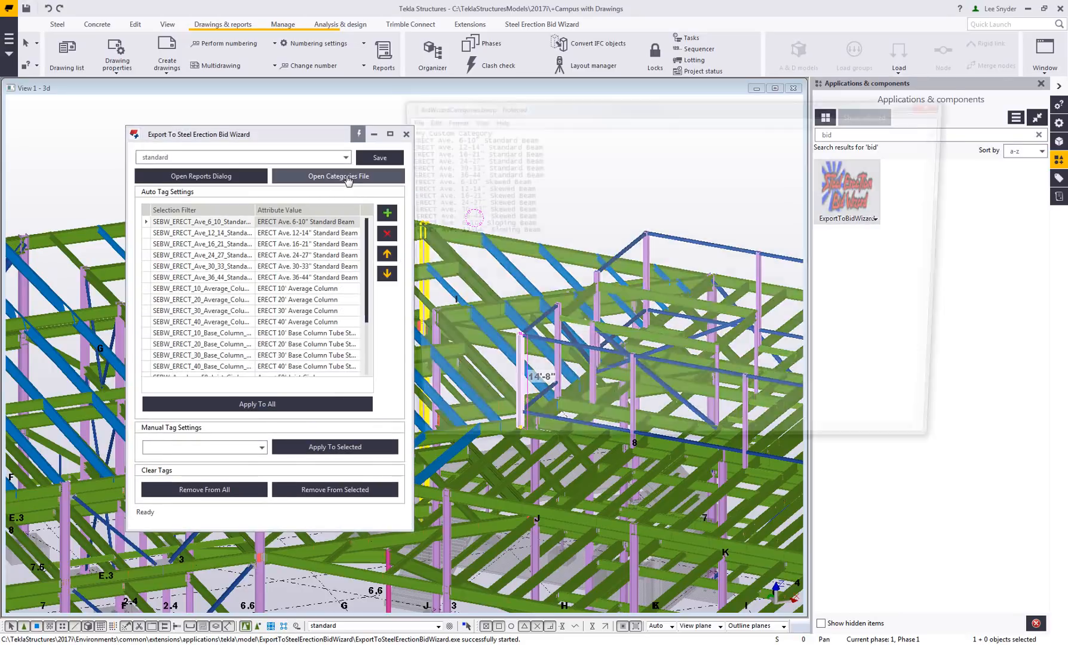
{"action": "left_click_drag", "start_coordinate": [480, 111], "coordinate": [526, 111]}
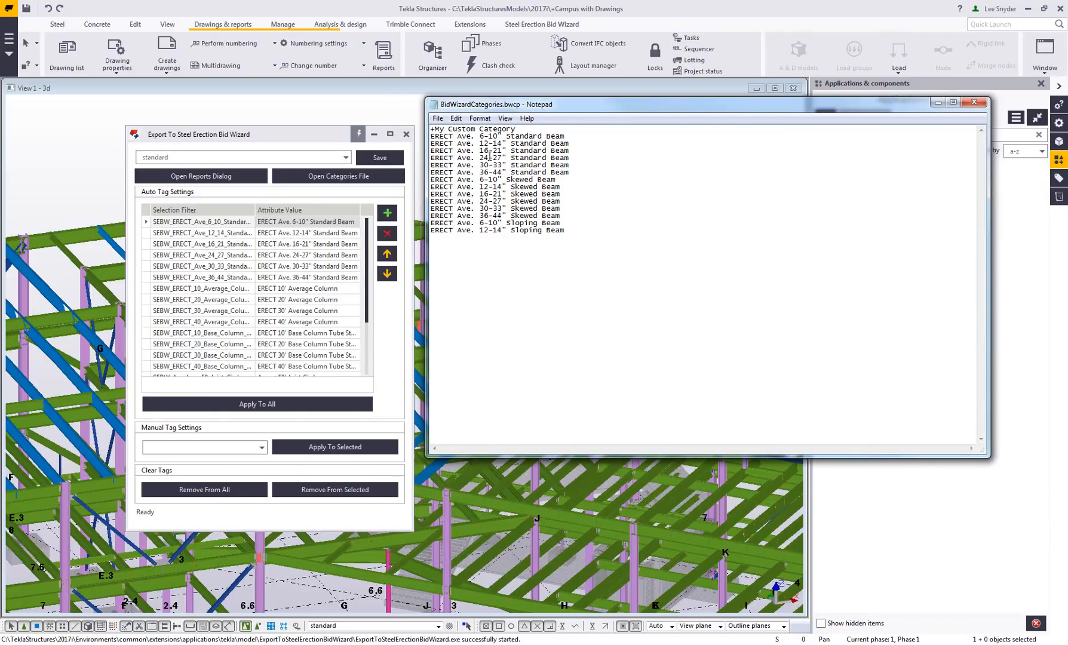
{"action": "left_click", "coordinate": [973, 102]}
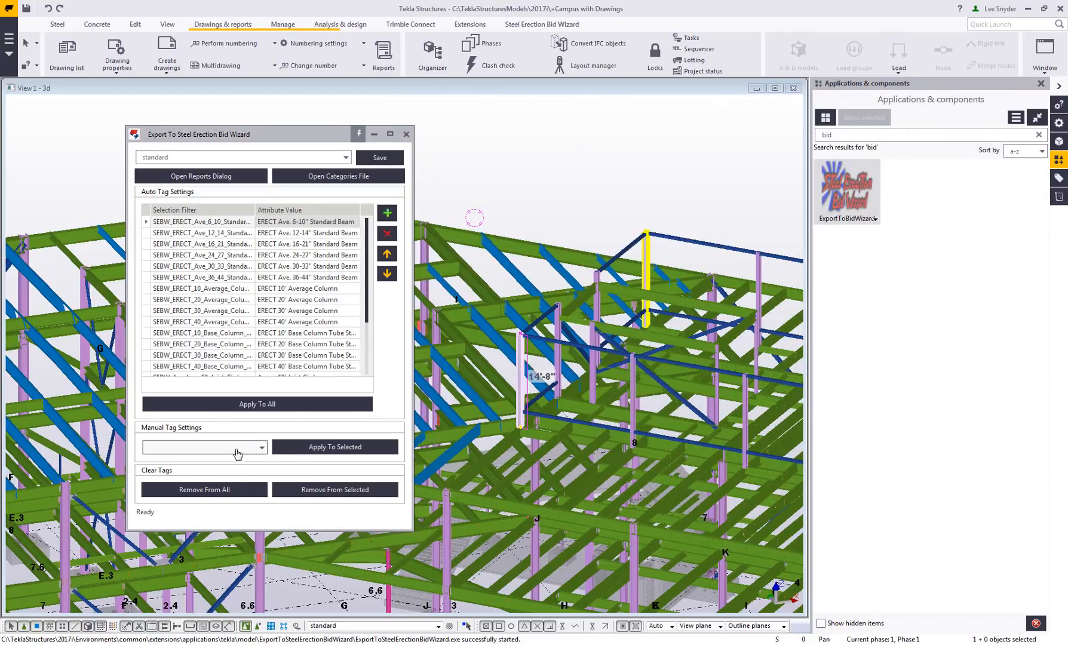
- Set the manual tag attribute to +My Custom Category and apply it to the selected dark blue members atop the raised roof frame
{"action": "left_click", "coordinate": [238, 454]}
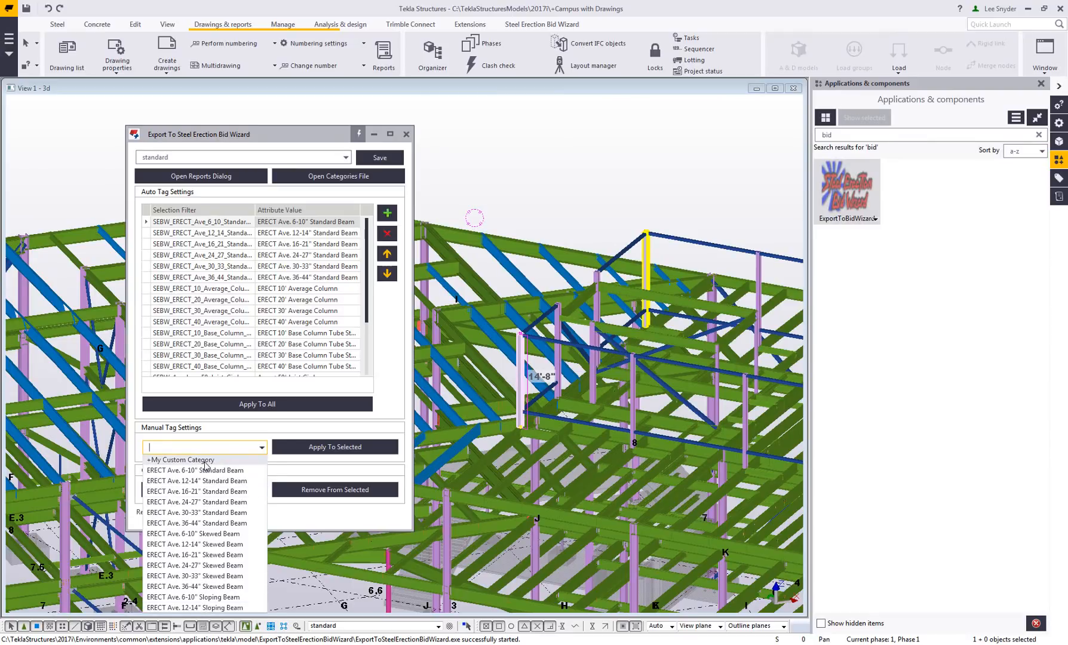
{"action": "left_click", "coordinate": [206, 461]}
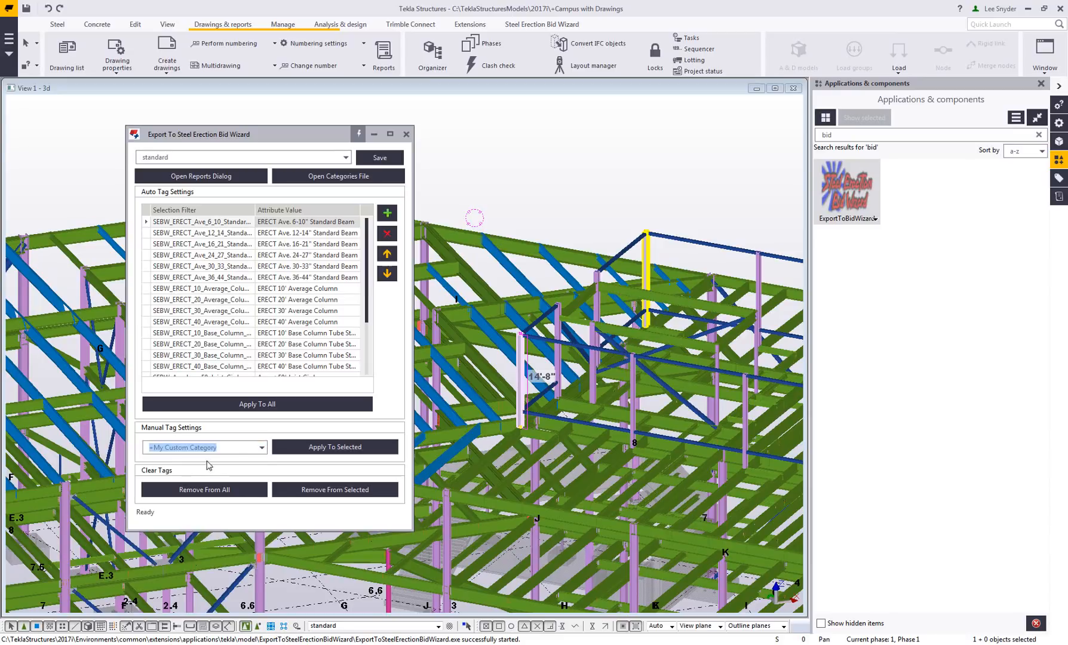
{"action": "left_click", "coordinate": [638, 252]}
{"action": "left_click", "coordinate": [678, 240], "text": "ctrl"}
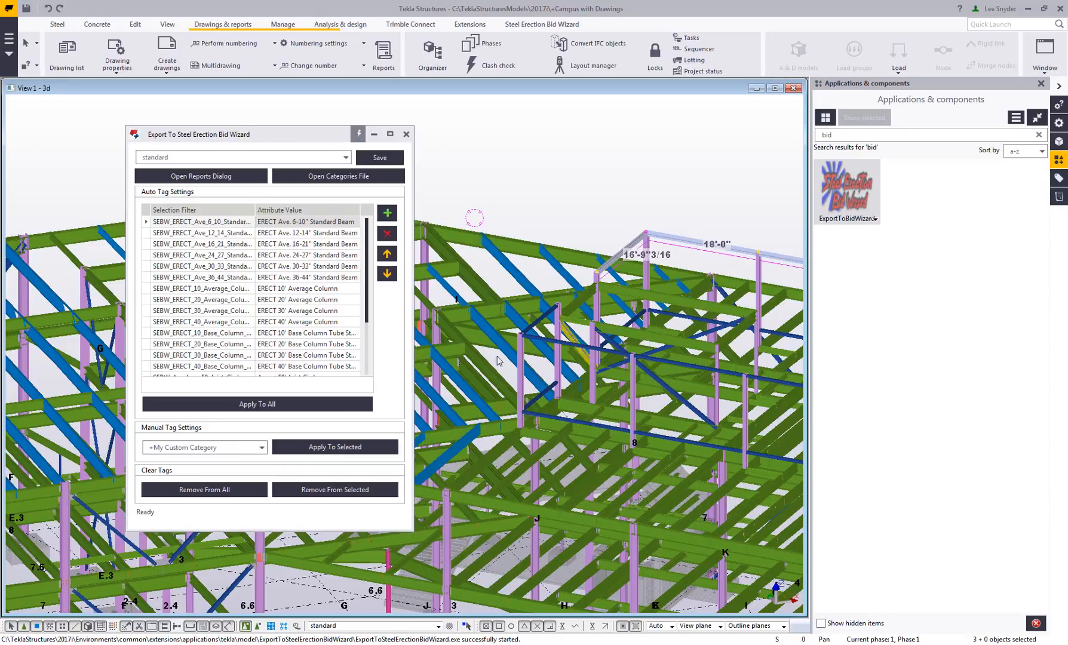
{"action": "left_click", "coordinate": [328, 450]}
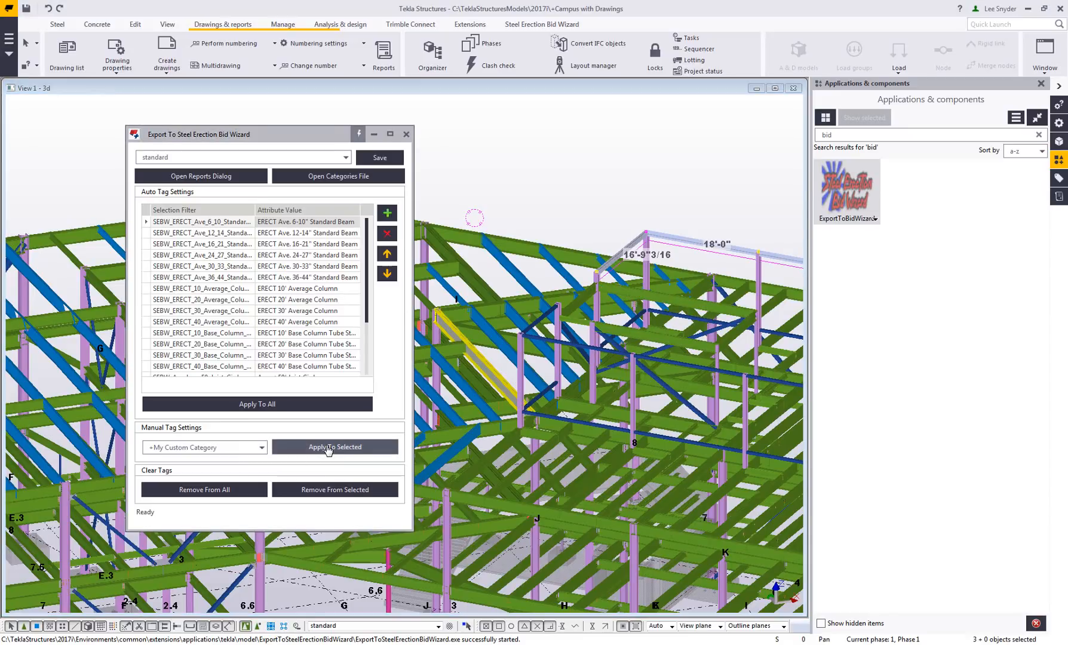
- Check the BID_WZRD_CATEGORY value of the 18'-0" roof frame member in the UDA List
{"action": "left_click", "coordinate": [733, 258]}
{"action": "left_click", "coordinate": [1059, 178]}
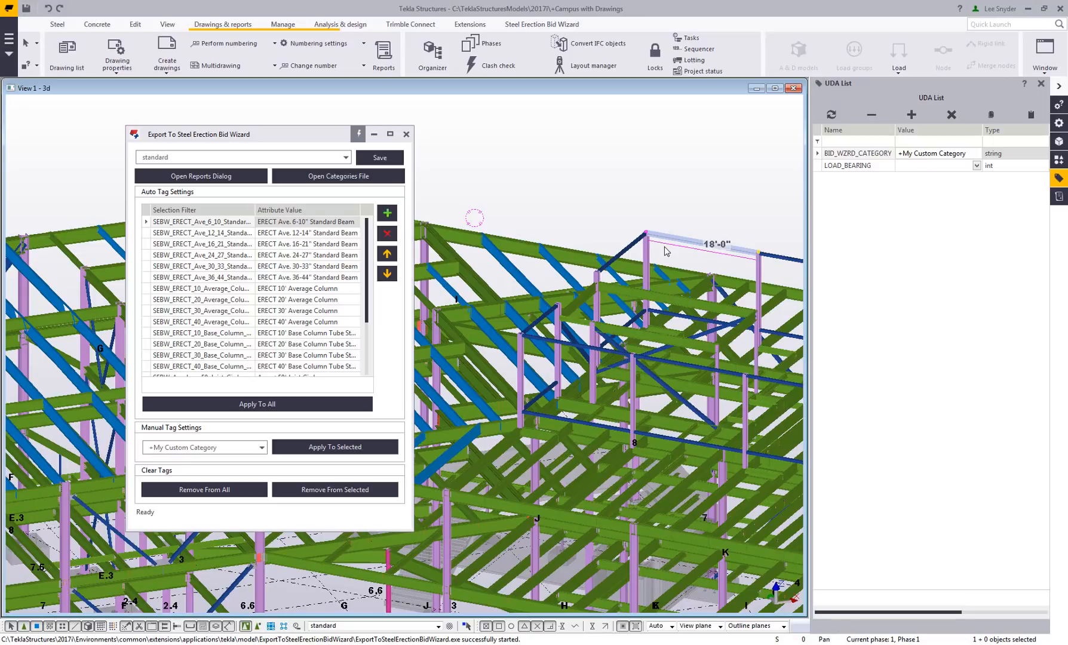
{"action": "left_click", "coordinate": [209, 495]}
- Create the SteelErectionBidWizard.csv report from all model objects using the SteelErectionBidWizard.csv template, and minimize the export tool
{"action": "left_click", "coordinate": [218, 179]}
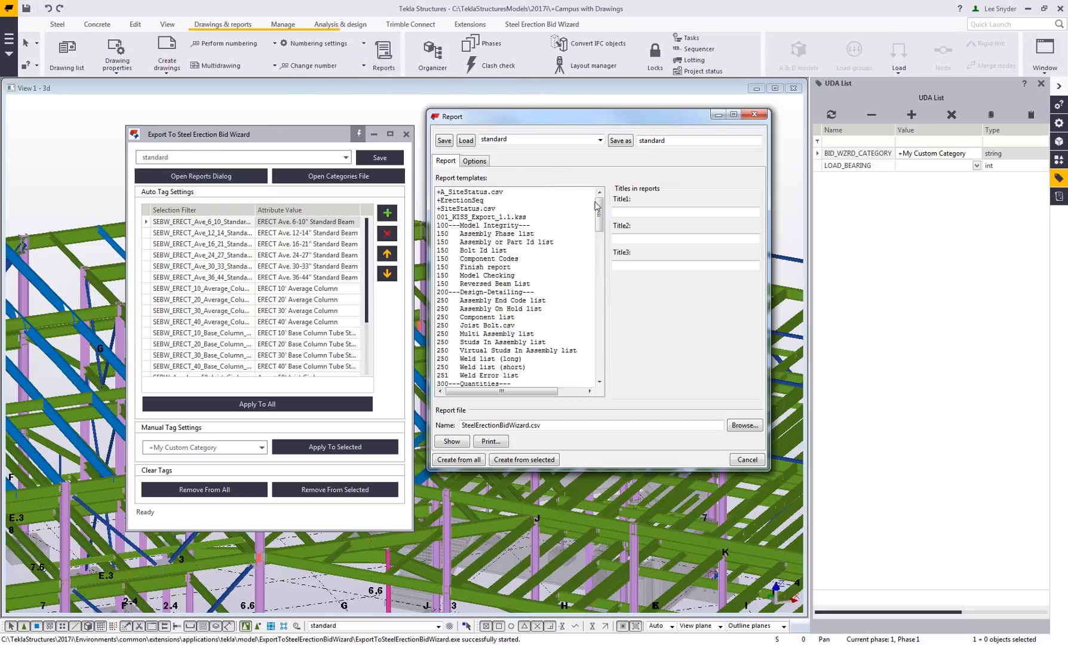
{"action": "left_click_drag", "start_coordinate": [600, 212], "coordinate": [601, 373]}
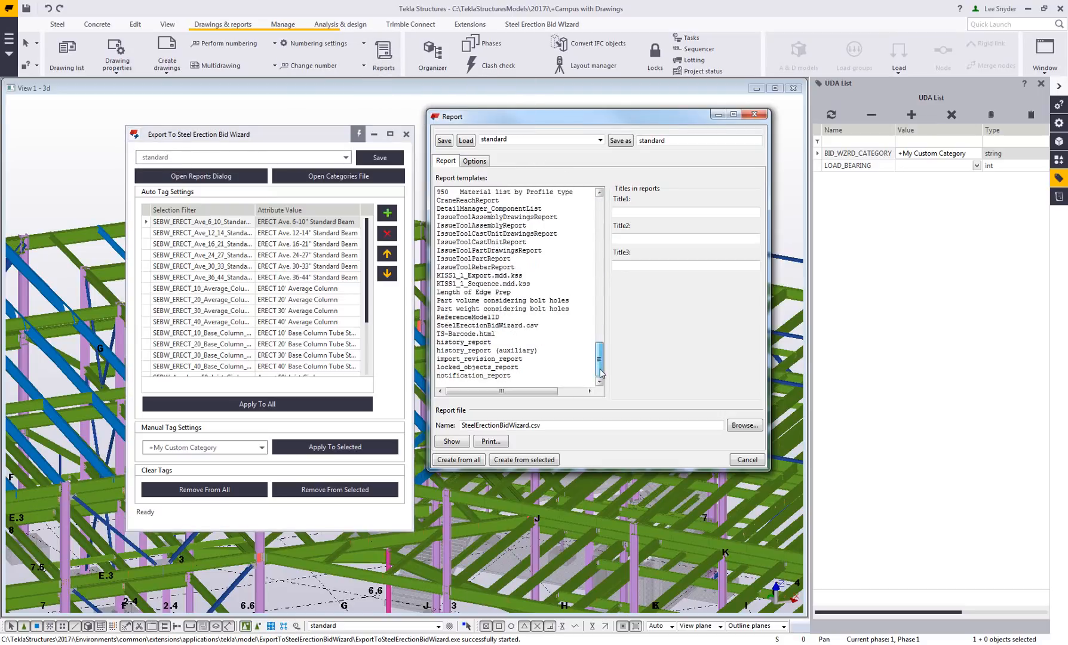
{"action": "left_click", "coordinate": [515, 326]}
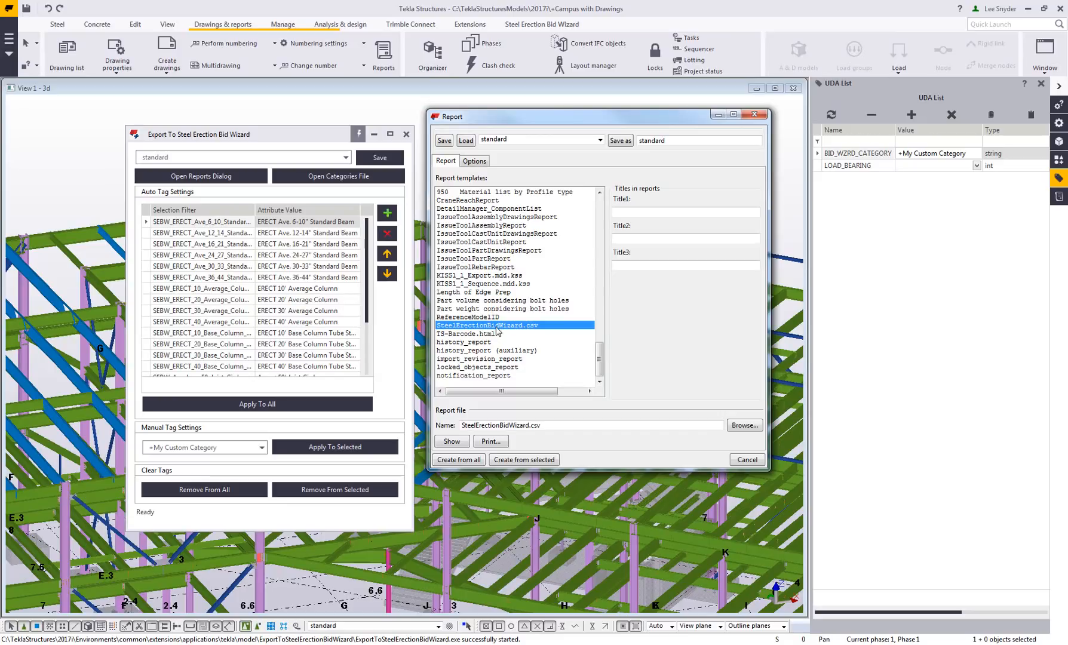
{"action": "left_click", "coordinate": [473, 464]}
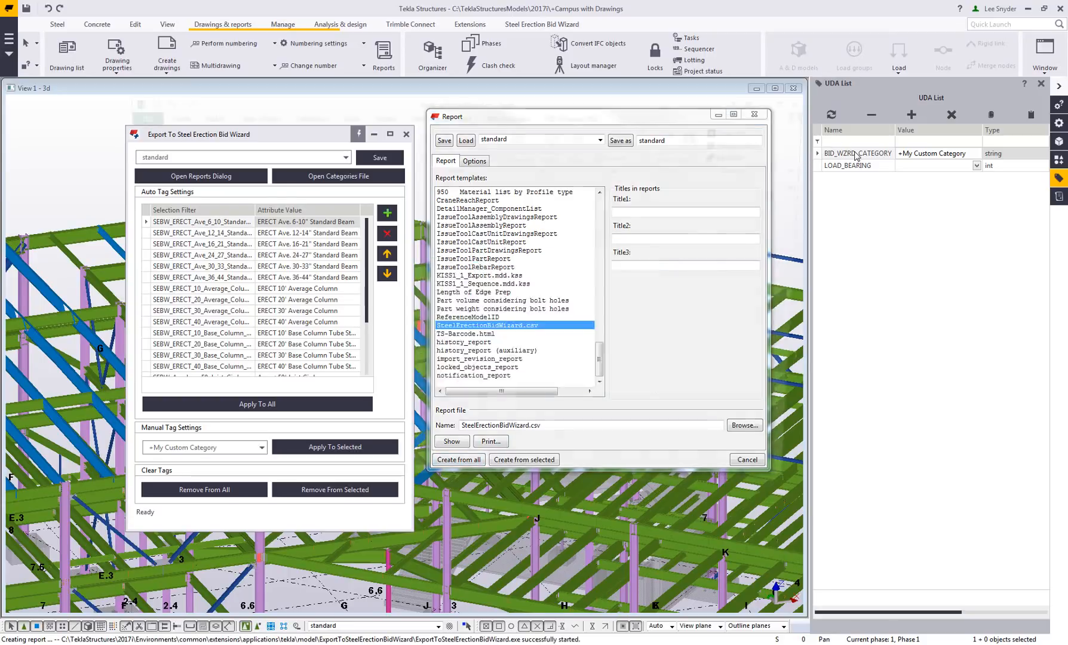
{"action": "left_click", "coordinate": [375, 134]}
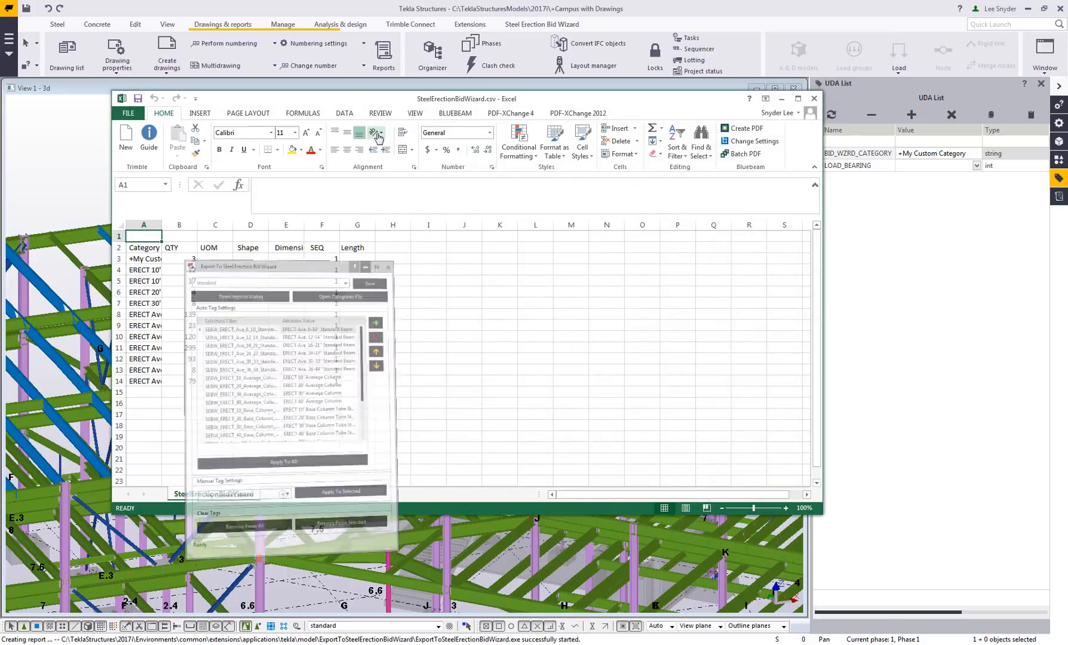
- Fit the report spreadsheet's column widths to their contents, check the +My Custom Category row, and minimize the spreadsheet and Report dialog
{"action": "left_click", "coordinate": [121, 224]}
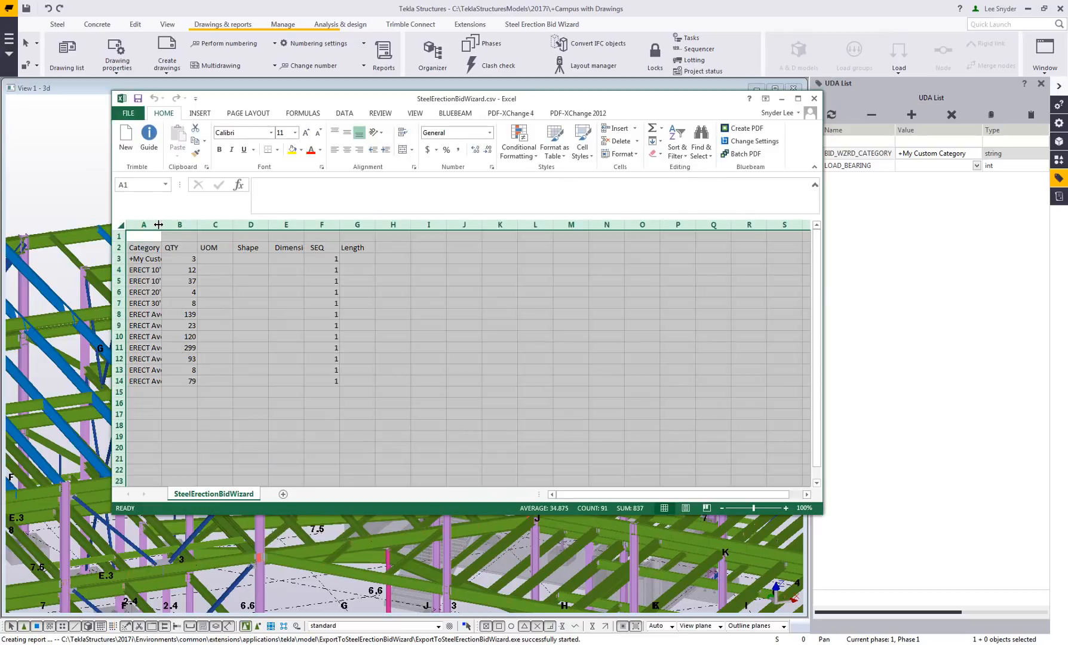
{"action": "double_click", "coordinate": [159, 224]}
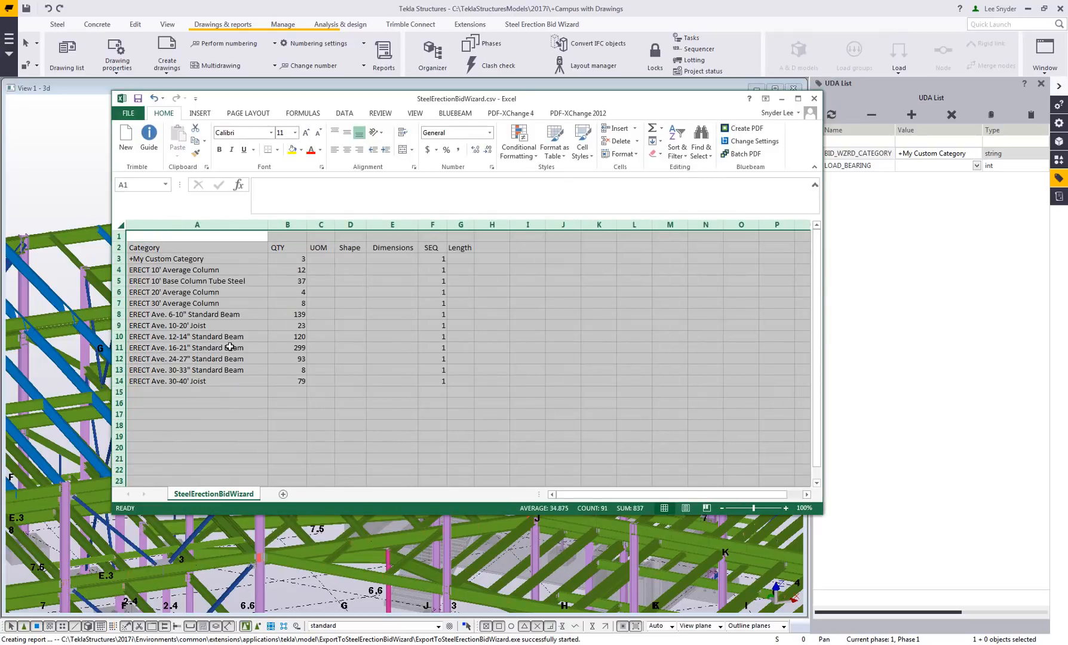
{"action": "left_click", "coordinate": [174, 303]}
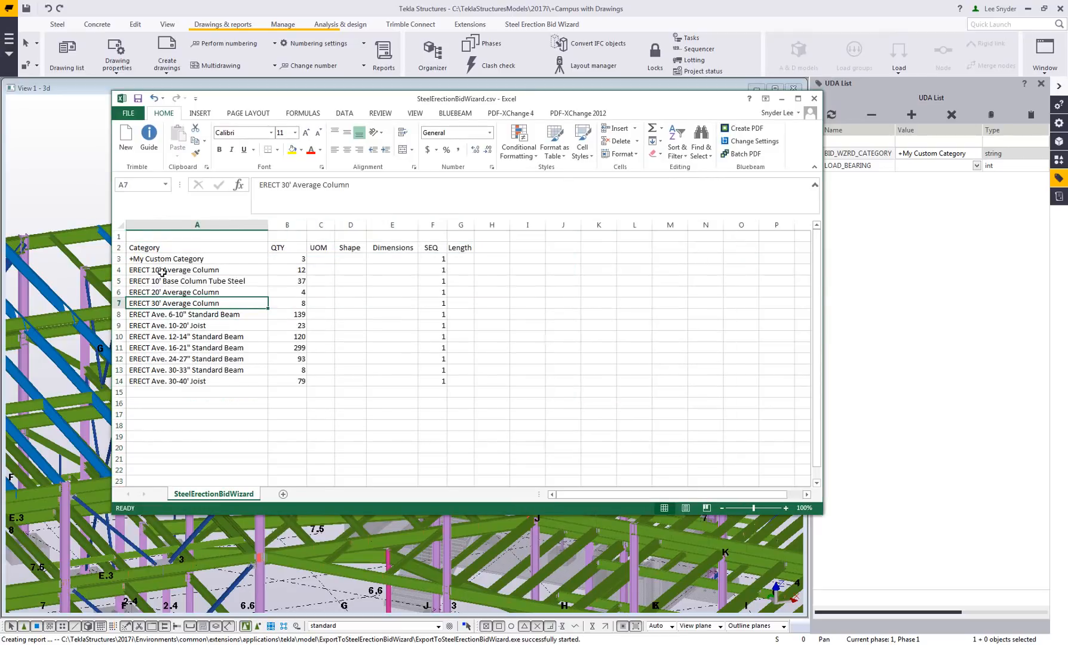
{"action": "left_click", "coordinate": [177, 261]}
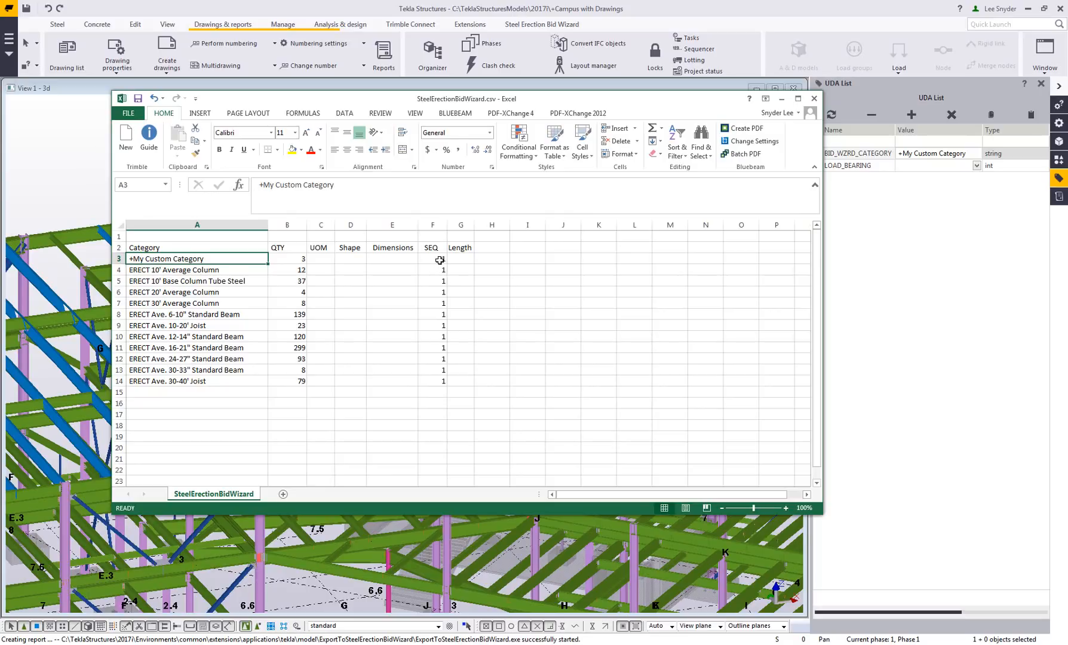
{"action": "left_click", "coordinate": [782, 99]}
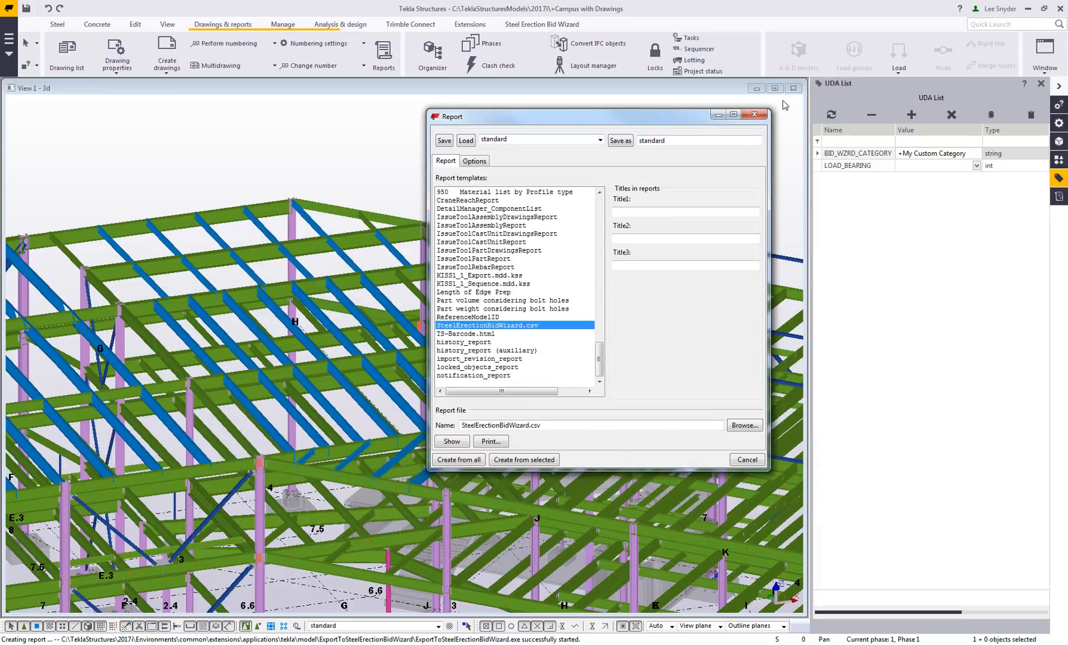
{"action": "left_click", "coordinate": [718, 114]}
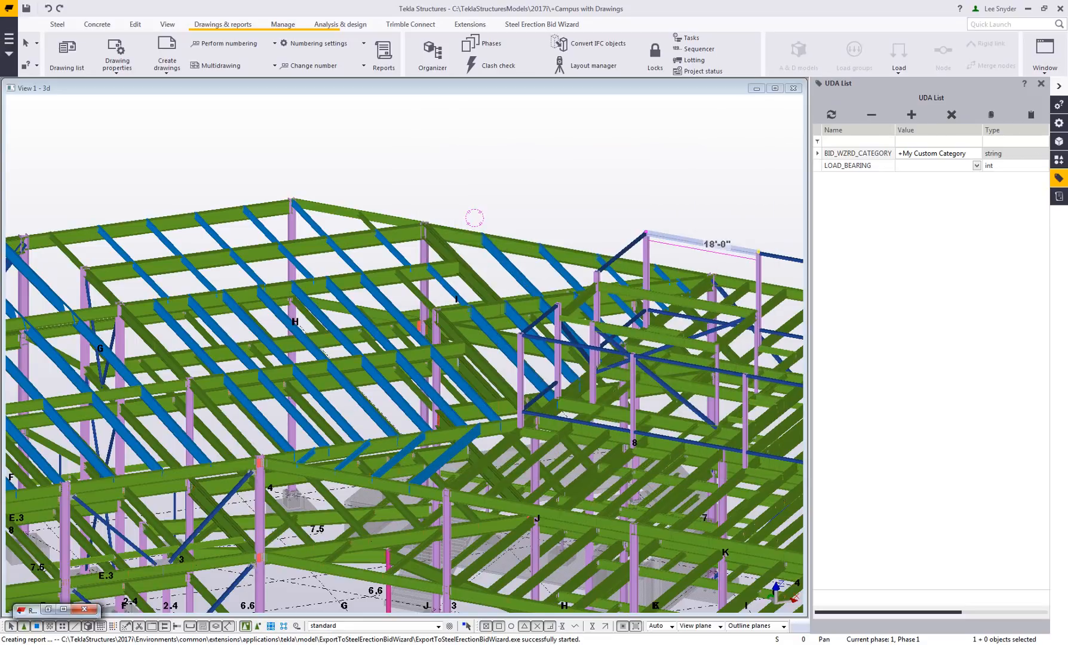
- Look at the ExportToBidWizard entry in the applications catalog, the Steel Erection Bid Wizard ribbon, and the icon files in the Extensions Images folder
{"action": "left_click", "coordinate": [1059, 160]}
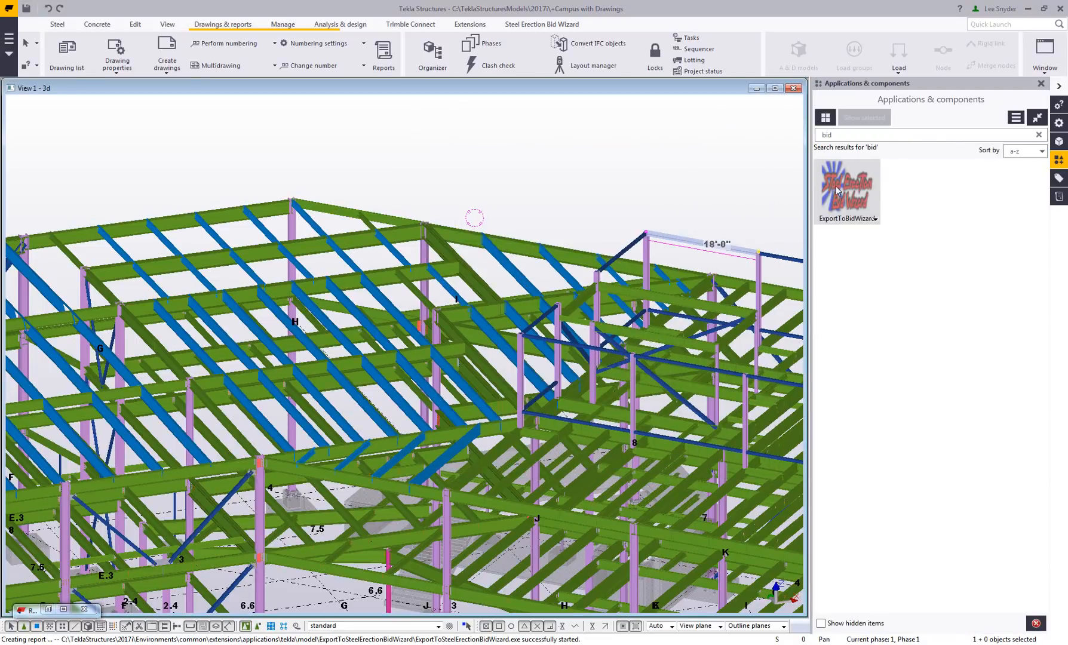
{"action": "left_click", "coordinate": [533, 25]}
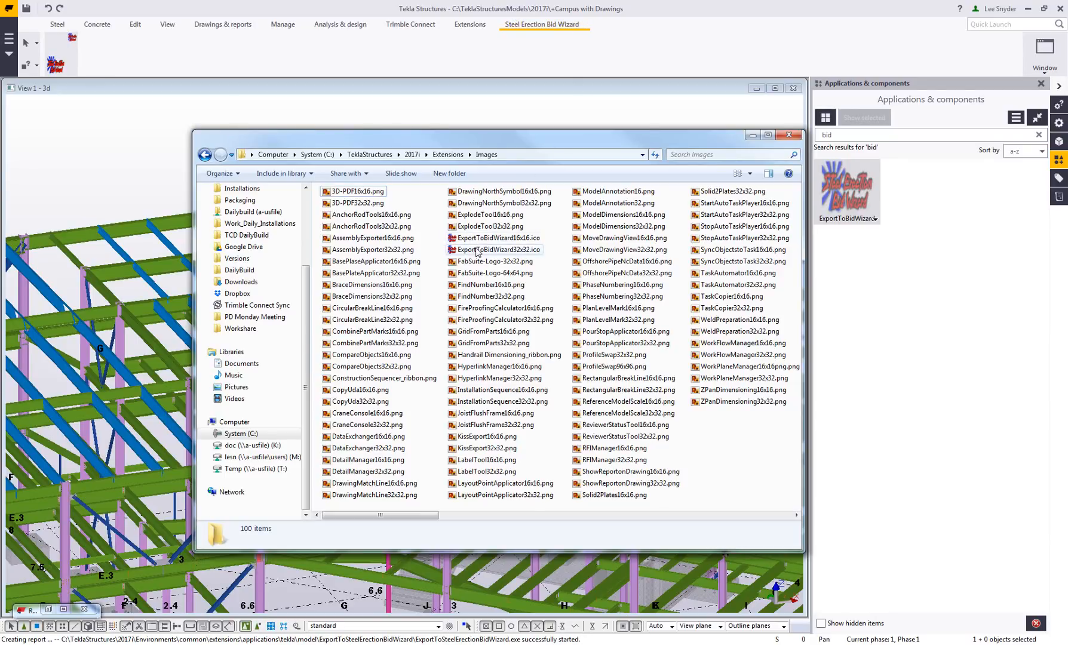
{"action": "left_click", "coordinate": [752, 136]}
- Open the Organizer, synchronize it with the model, and list the objects of the Steel Erection Bid Wizard category
{"action": "left_click", "coordinate": [282, 30]}
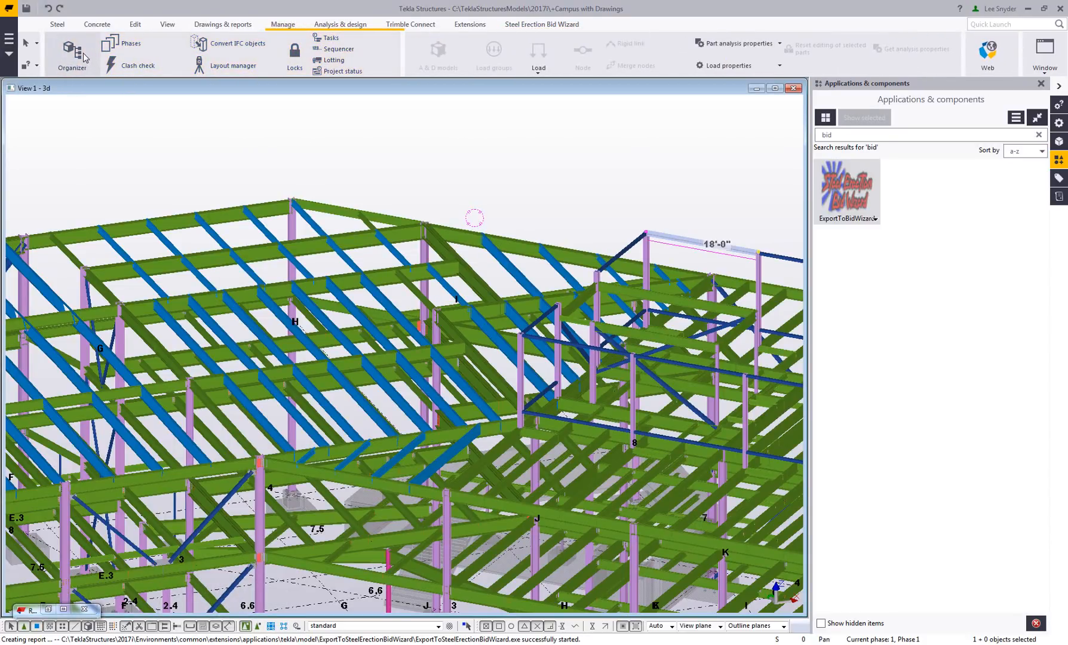
{"action": "left_click", "coordinate": [83, 57]}
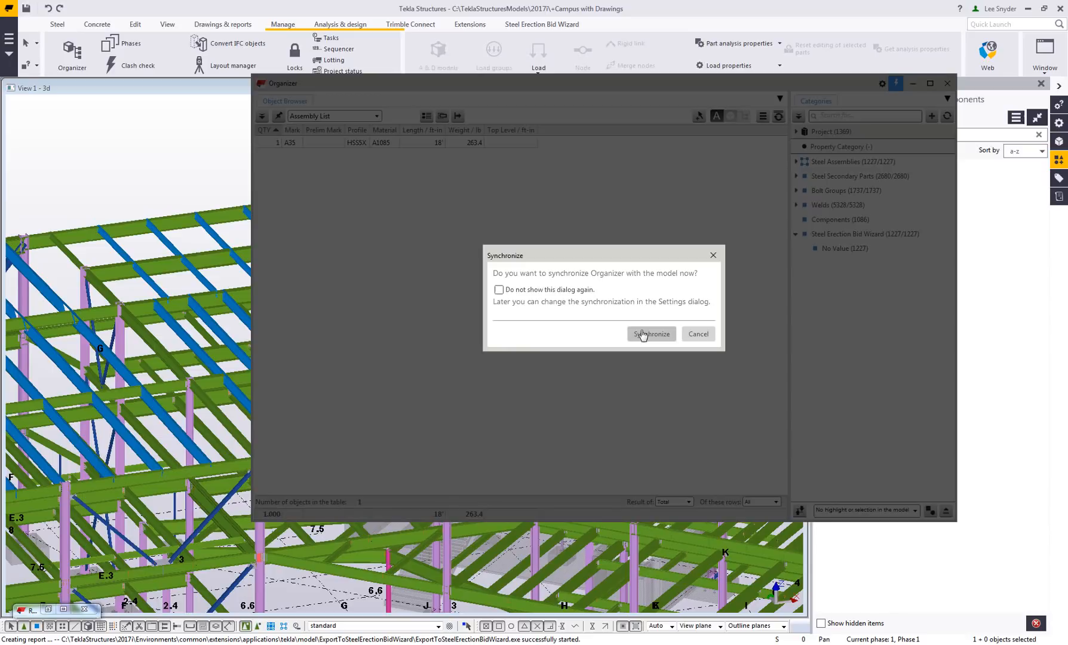
{"action": "left_click", "coordinate": [643, 335]}
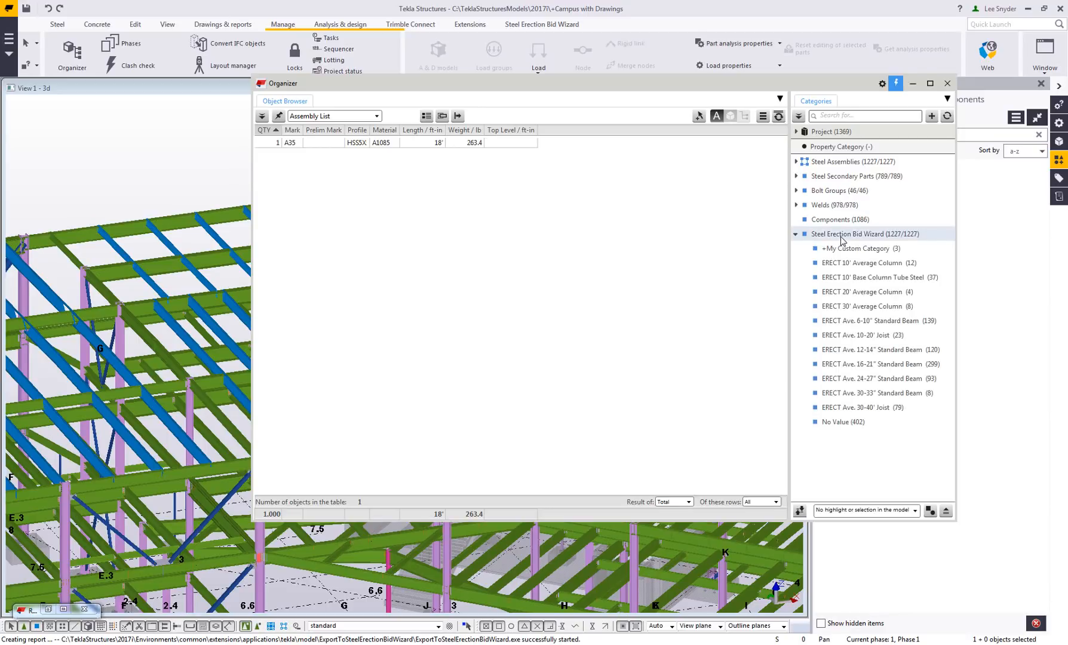
{"action": "left_click", "coordinate": [860, 238]}
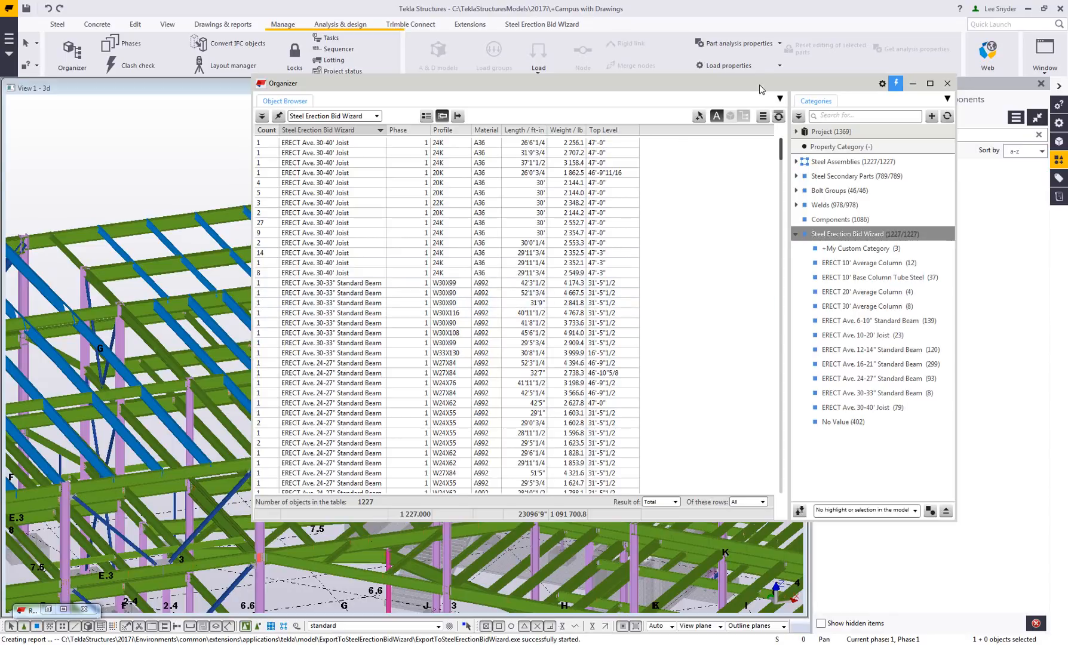
- Reposition and narrow the Organizer to uncover the model view, and widen its categories pane
{"action": "left_click_drag", "start_coordinate": [754, 77], "coordinate": [787, 61]}
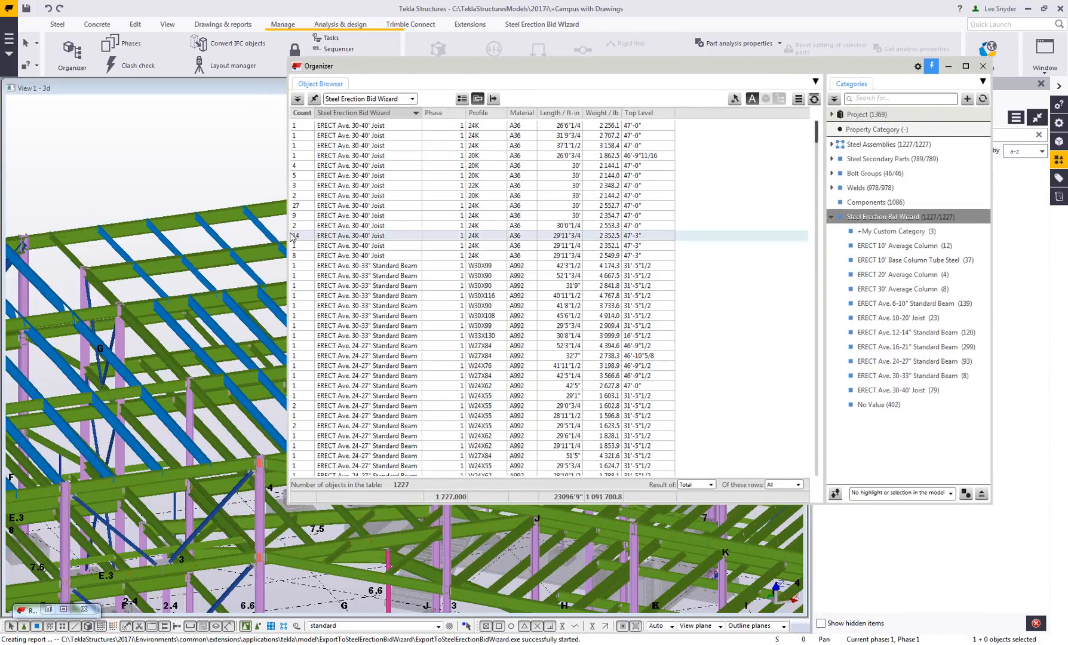
{"action": "left_click_drag", "start_coordinate": [287, 237], "coordinate": [1056, 275]}
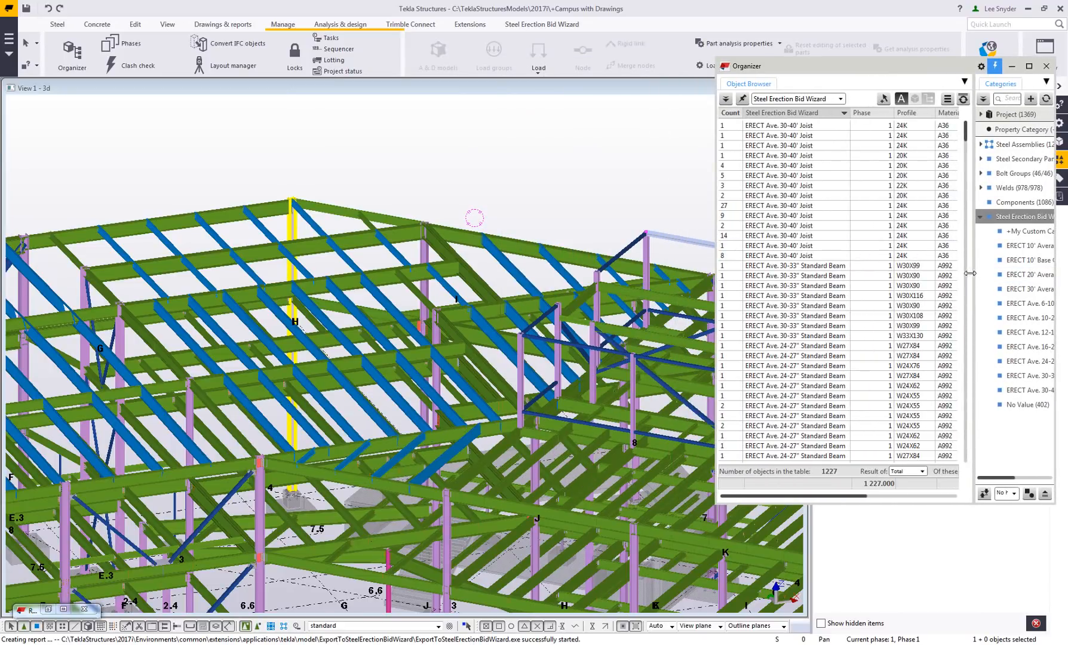
{"action": "left_click_drag", "start_coordinate": [973, 276], "coordinate": [927, 276]}
- Switch the 3D view to rendering that fades all unselected parts, and bring the whole building into view
{"action": "middle_click_drag", "start_coordinate": [388, 324], "coordinate": [302, 317]}
{"action": "scroll", "coordinate": [297, 277], "scroll_direction": "down", "scroll_amount": 10}
{"action": "scroll", "coordinate": [323, 326], "scroll_direction": "up", "scroll_amount": 1}
{"action": "key", "text": "ctrl+5"}
{"action": "scroll", "coordinate": [323, 330], "scroll_direction": "up", "scroll_amount": 3}
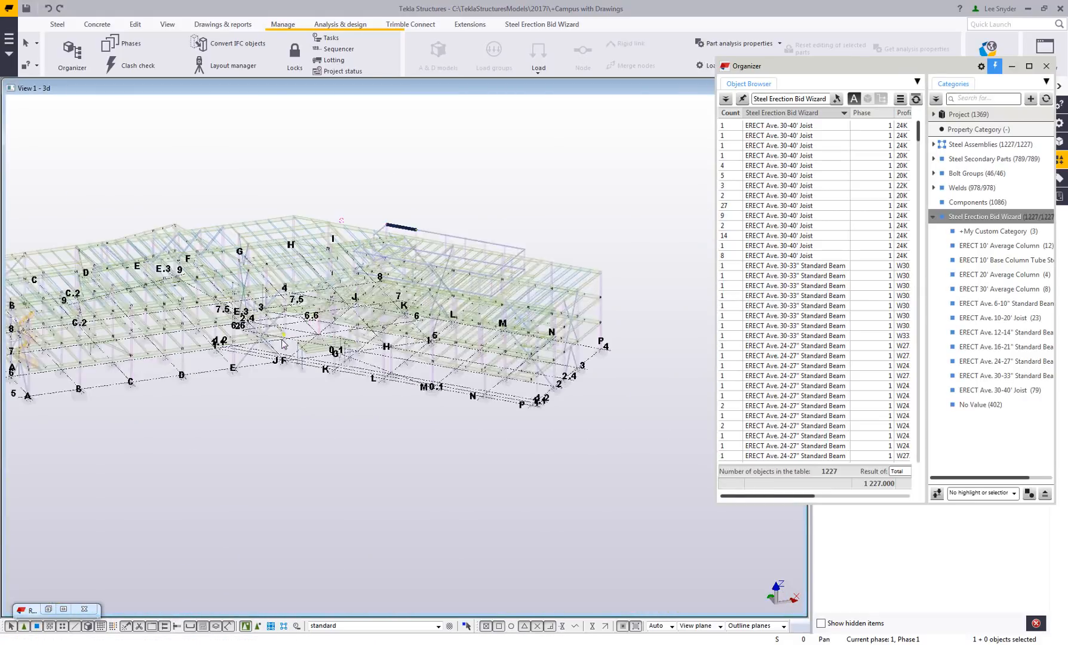
{"action": "middle_click_drag", "start_coordinate": [313, 404], "coordinate": [350, 415]}
{"action": "scroll", "coordinate": [350, 415], "scroll_direction": "down", "scroll_amount": 4}
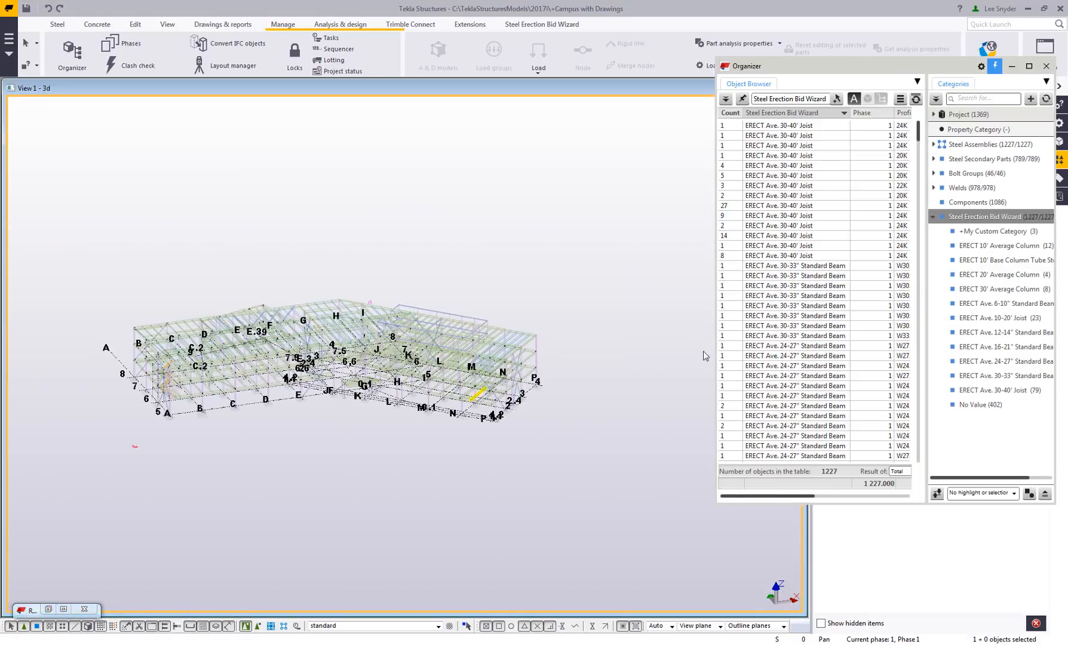
- Set the Organizer to highlight objects in the model, and view the +My Custom Category and ERECT 10' Average Column members
{"action": "left_click", "coordinate": [994, 232]}
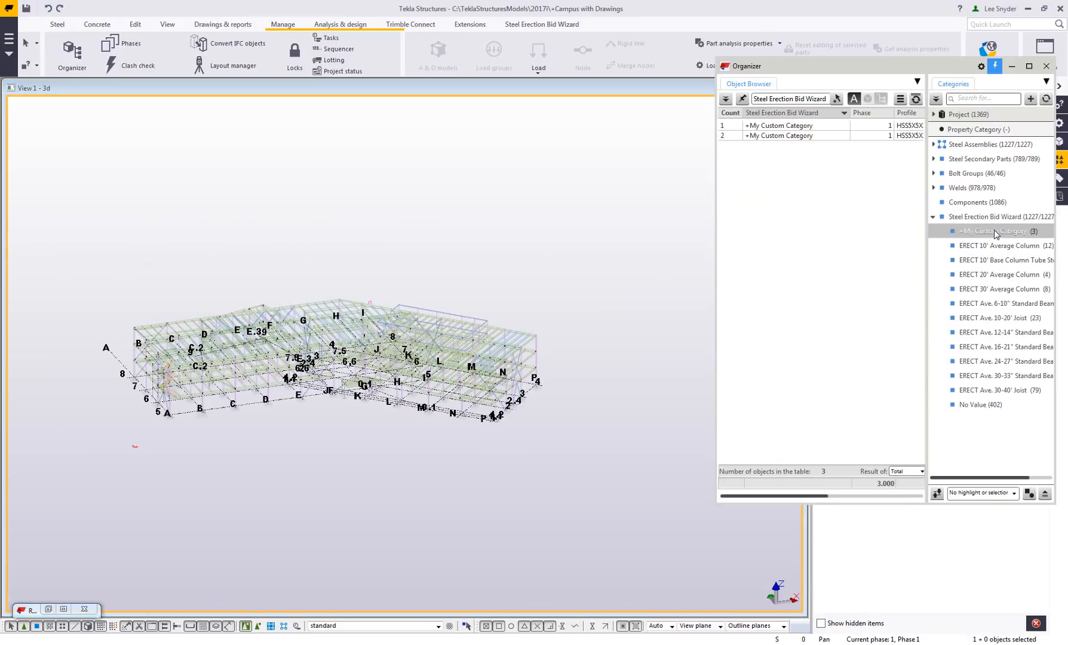
{"action": "left_click", "coordinate": [983, 492]}
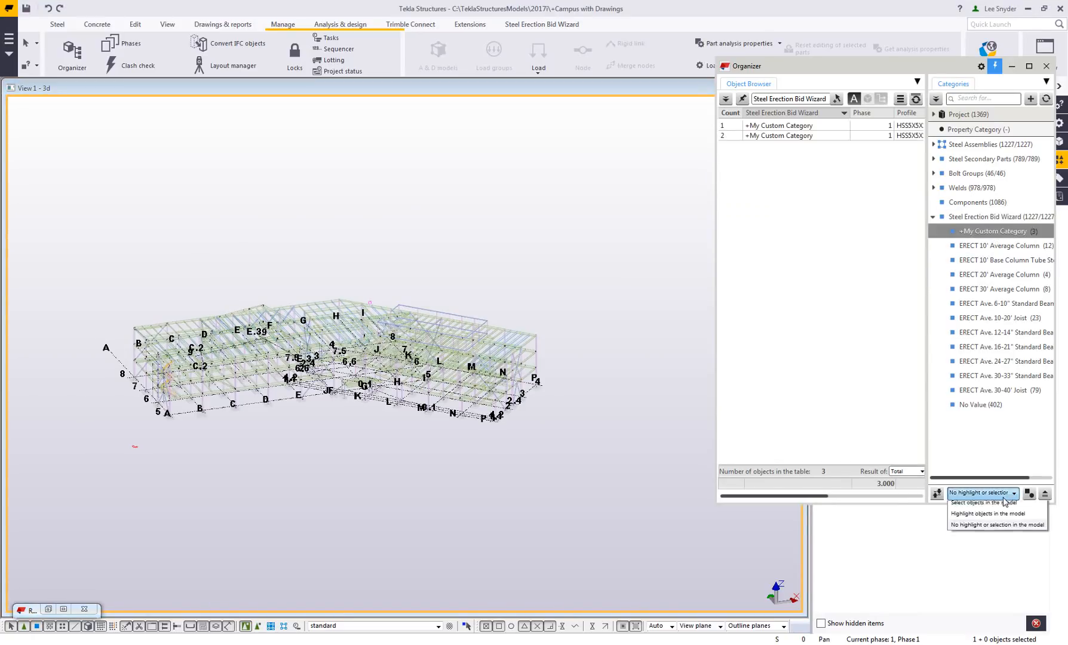
{"action": "left_click", "coordinate": [982, 518]}
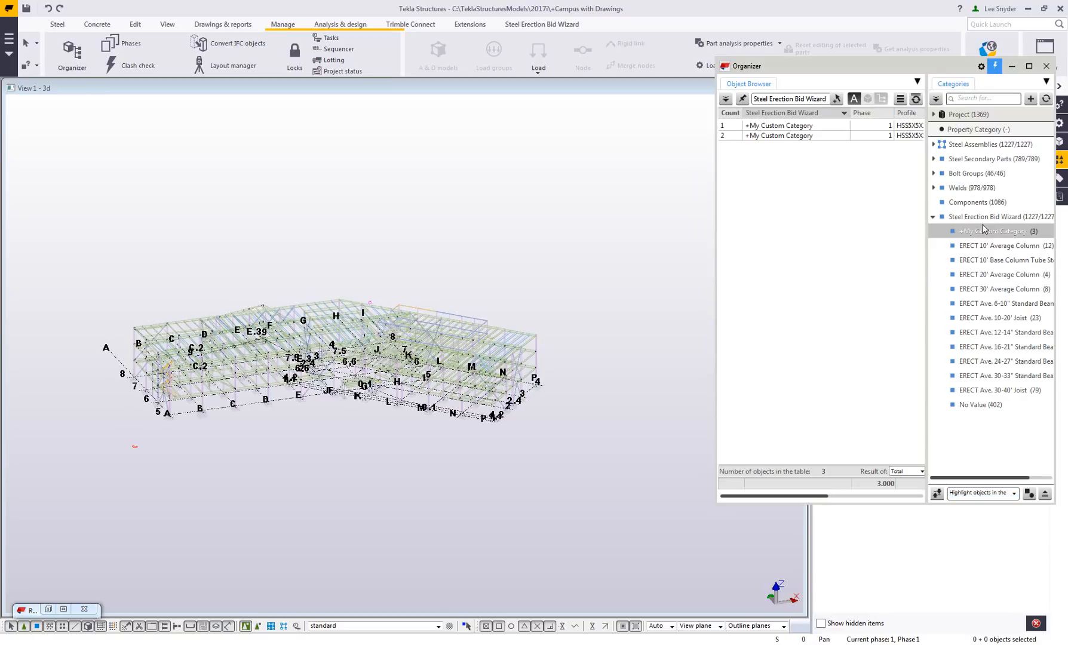
{"action": "left_click", "coordinate": [982, 246]}
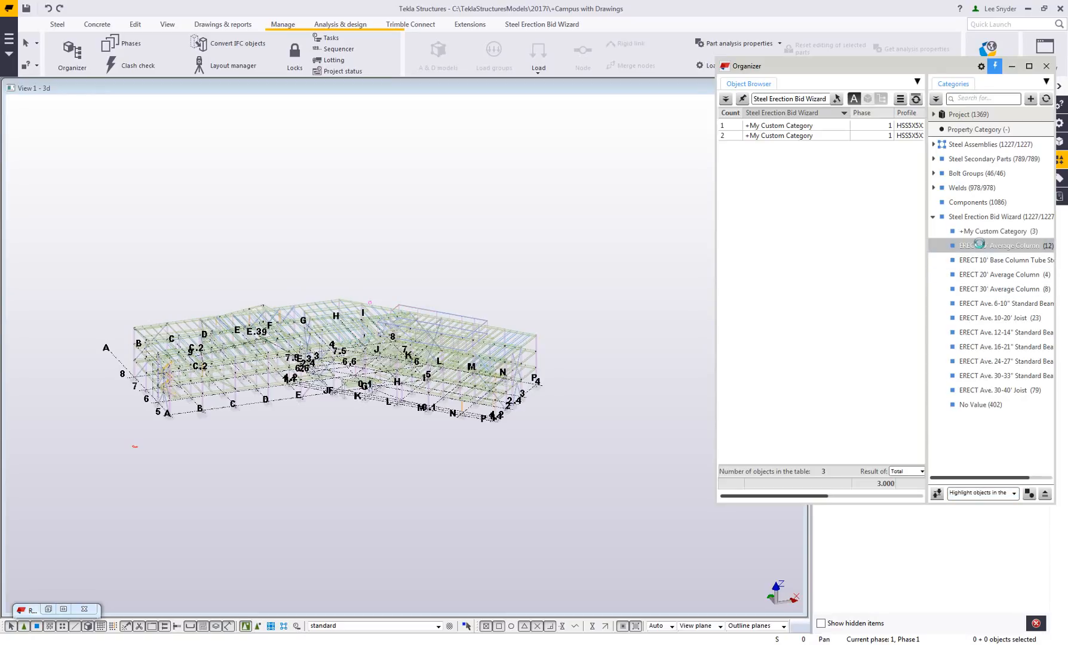
- Set the Organizer to select objects in the model, and examine the selected +My Custom Category members
{"action": "left_click", "coordinate": [973, 495]}
{"action": "left_click", "coordinate": [979, 508]}
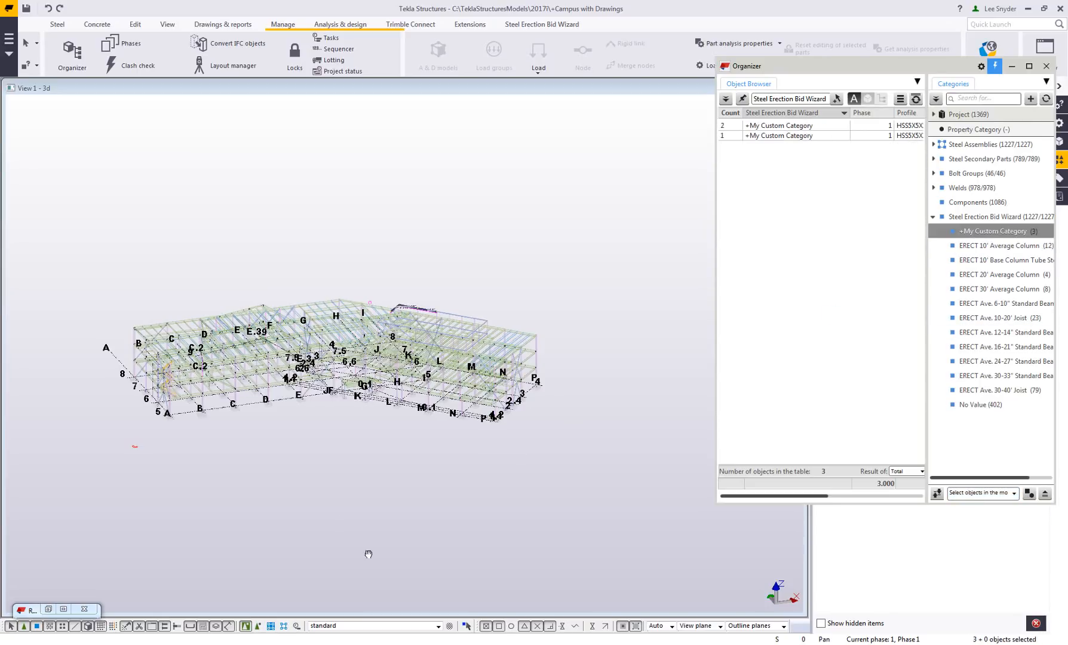
{"action": "scroll", "coordinate": [393, 411], "scroll_direction": "up", "scroll_amount": 3}
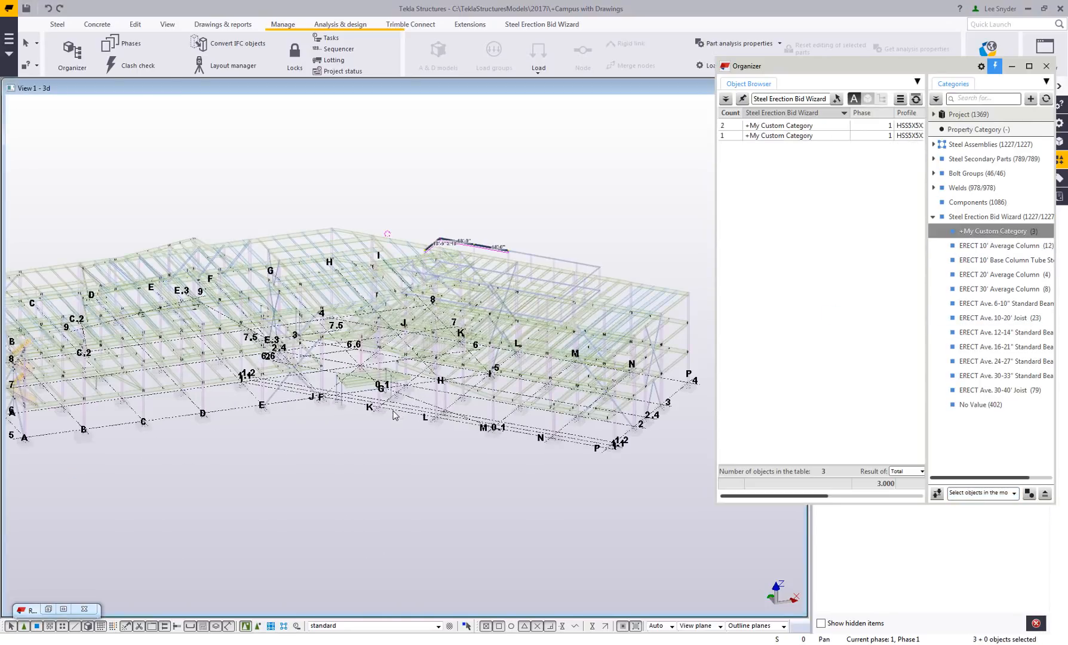
- Select the members of the 10' average, 10' base tube steel, 20' average and 30' average column categories in turn to locate them
{"action": "left_click", "coordinate": [981, 246]}
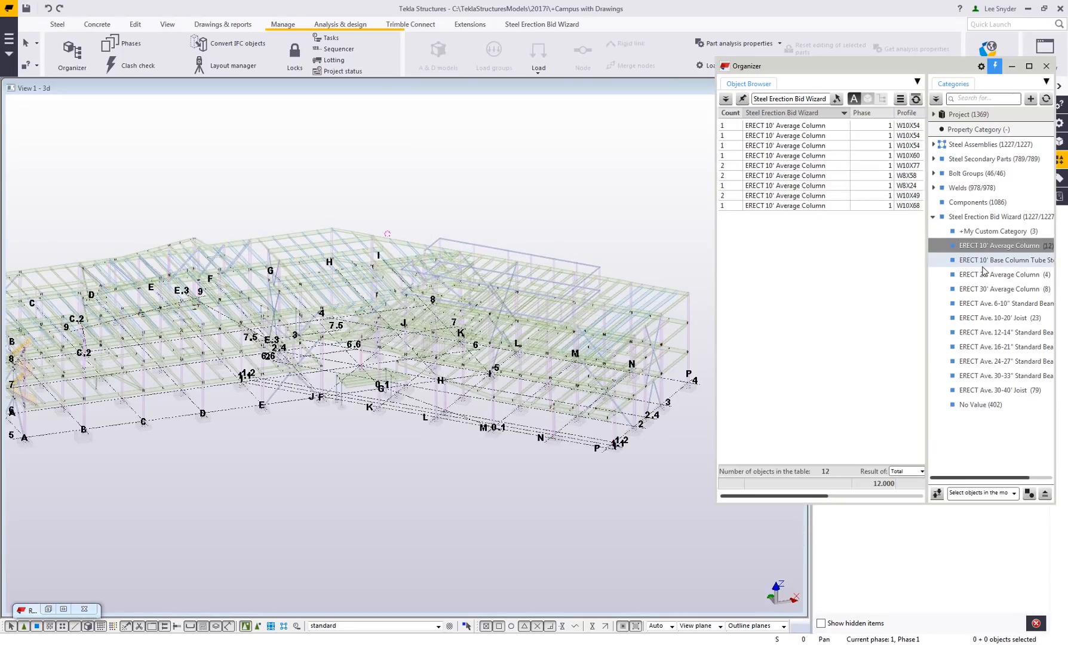
{"action": "left_click", "coordinate": [982, 262]}
{"action": "left_click", "coordinate": [986, 275]}
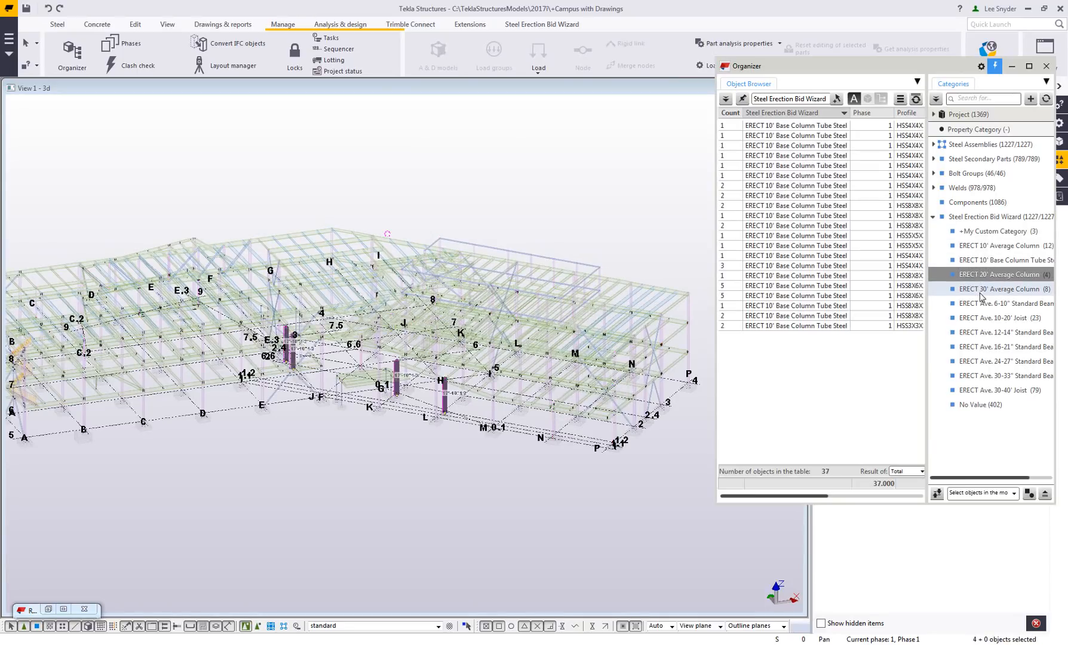
{"action": "left_click", "coordinate": [981, 289]}
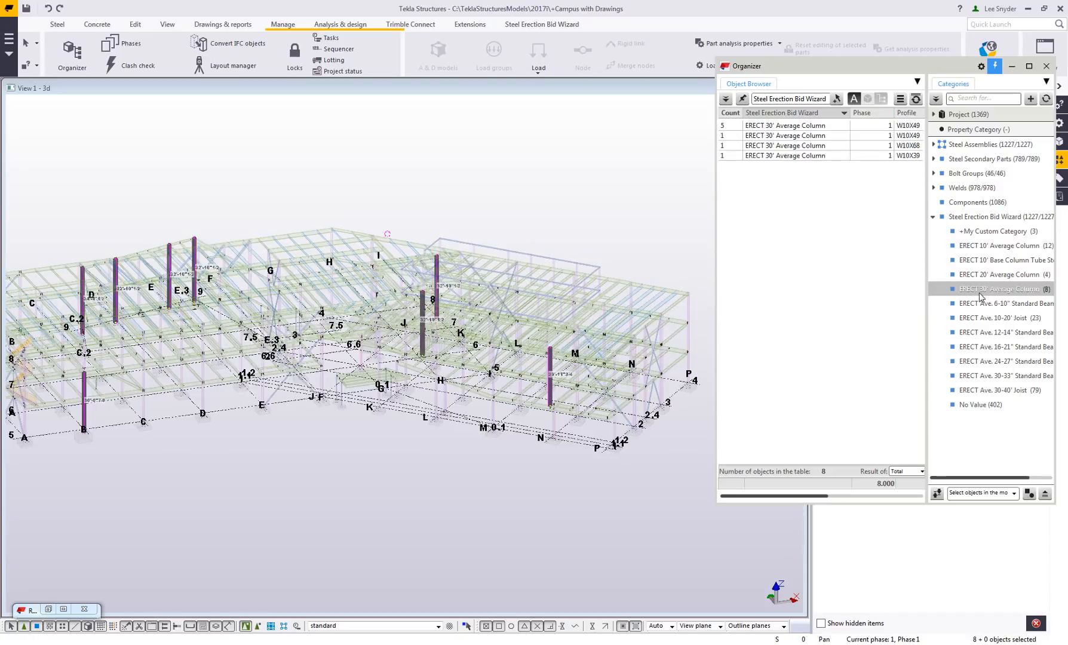
- Select the ERECT 10' Base Column Tube Steel members, widen the Organizer to review their full object table, and minimize it
{"action": "left_click", "coordinate": [978, 263]}
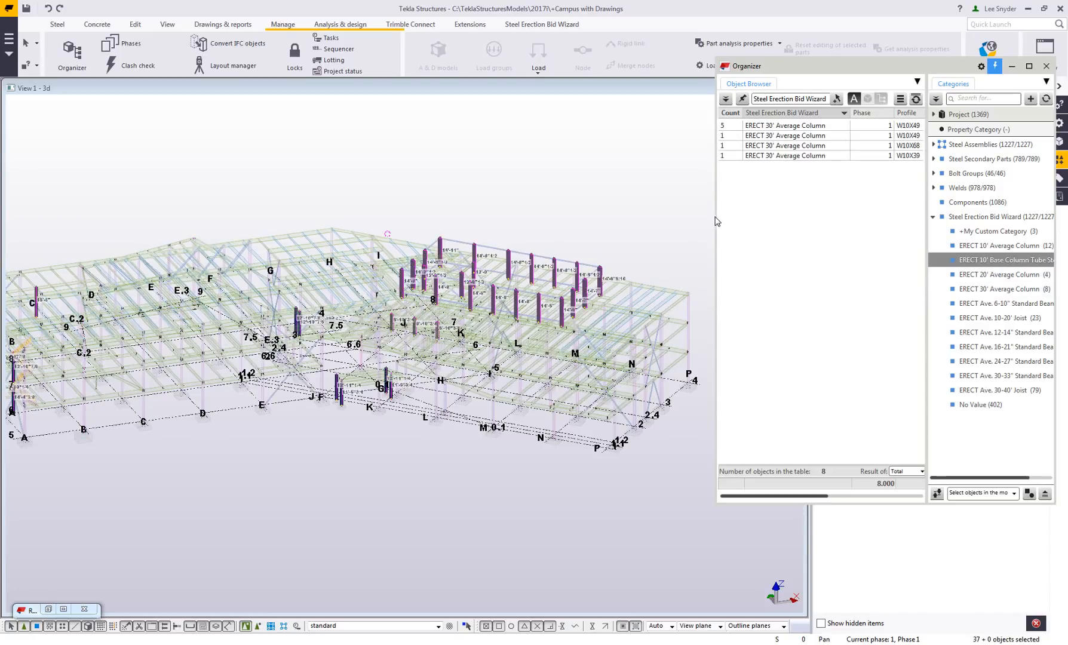
{"action": "left_click_drag", "start_coordinate": [715, 218], "coordinate": [393, 220]}
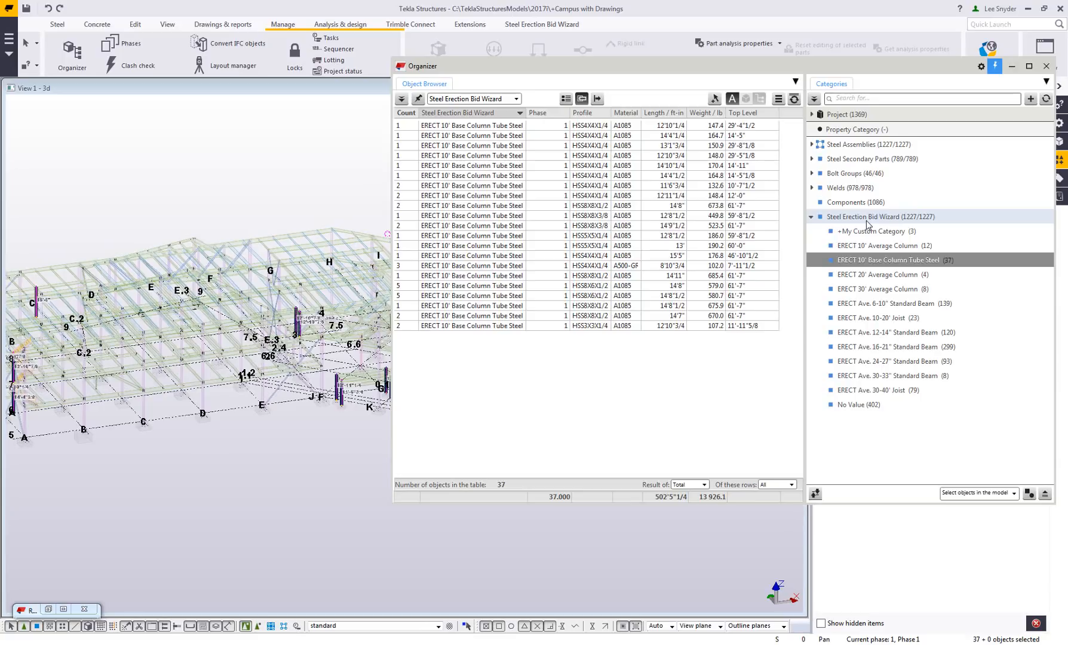
{"action": "left_click", "coordinate": [1012, 70]}
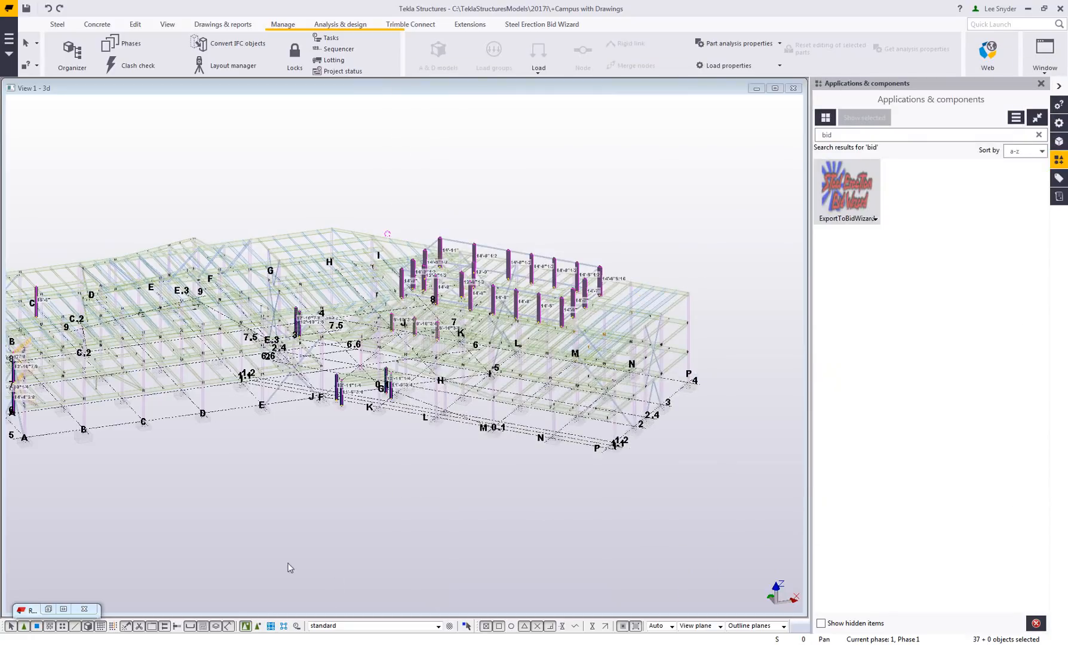